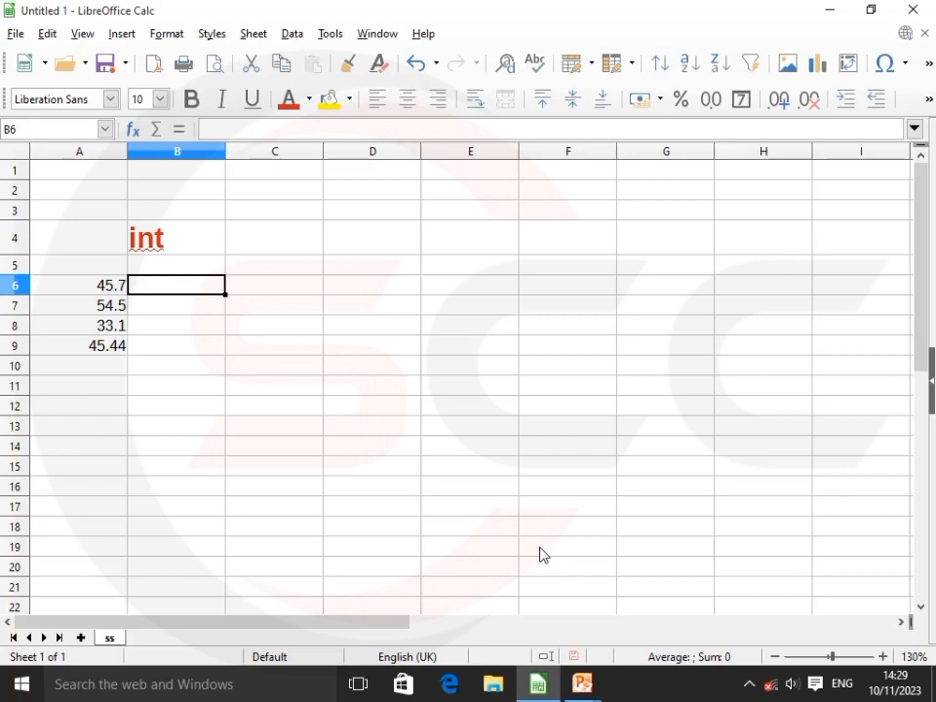
# Step: Enter the formula =INT(A6) in cell B6
pyautogui.write('=')
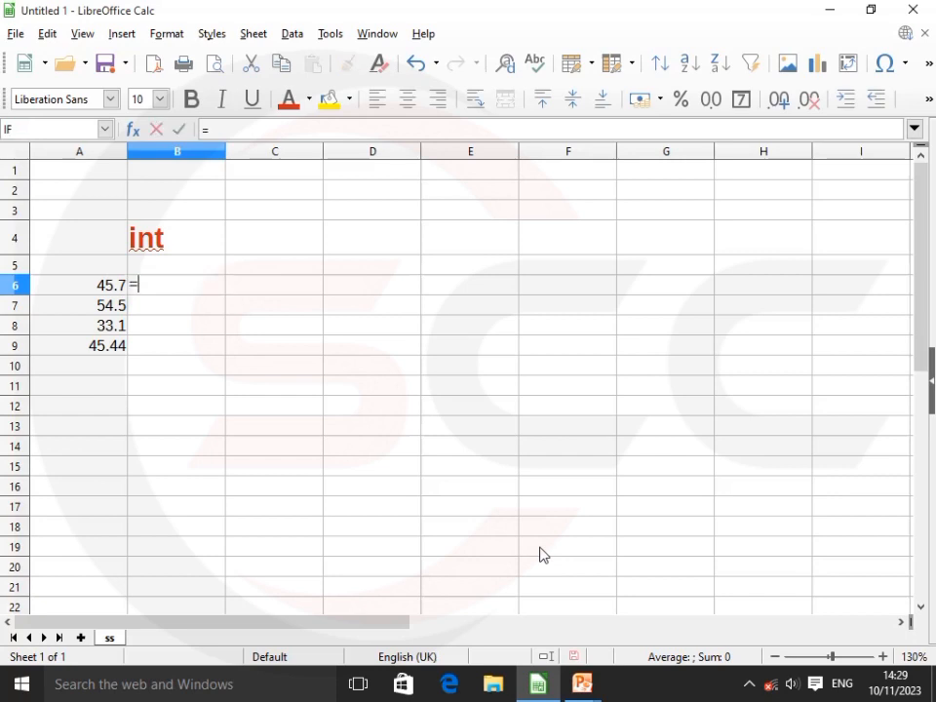
pyautogui.write('i')
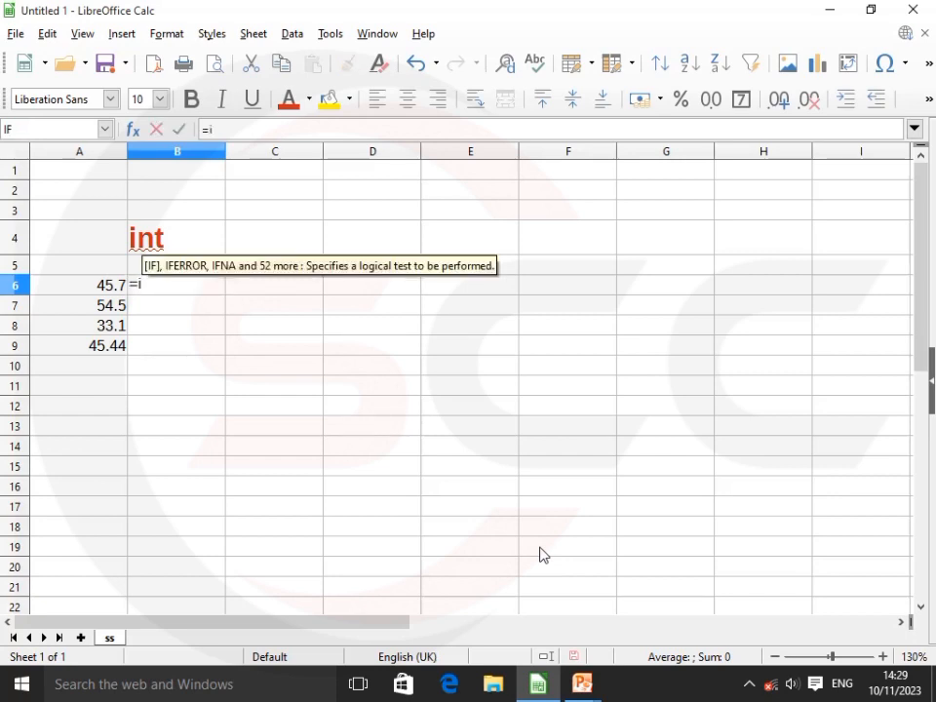
pyautogui.write('nt')
pyautogui.press('Return')
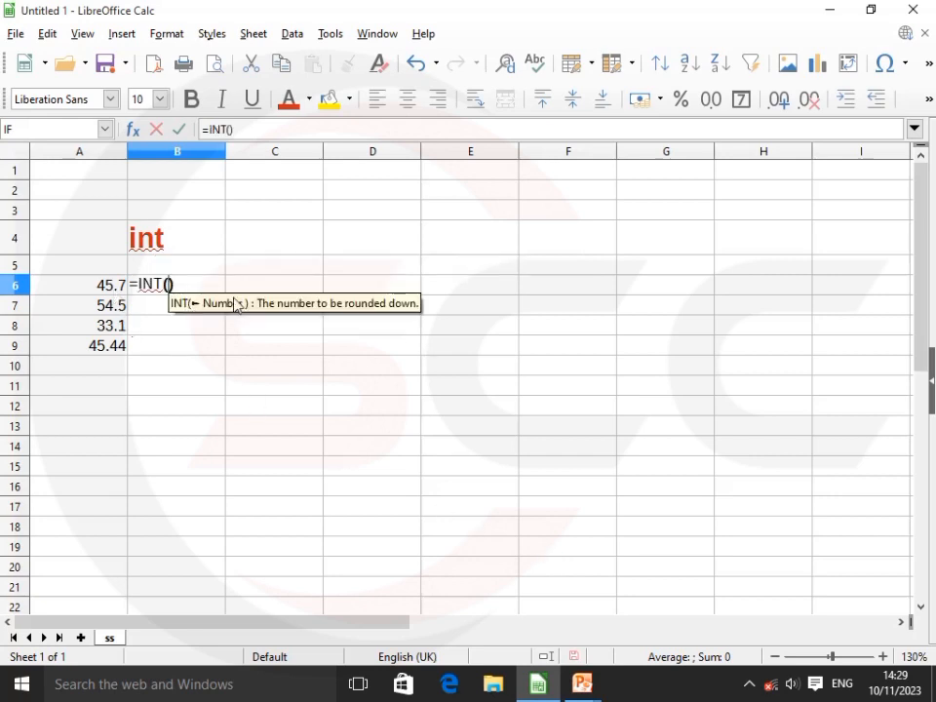
pyautogui.click(115, 290)
pyautogui.press('Return')
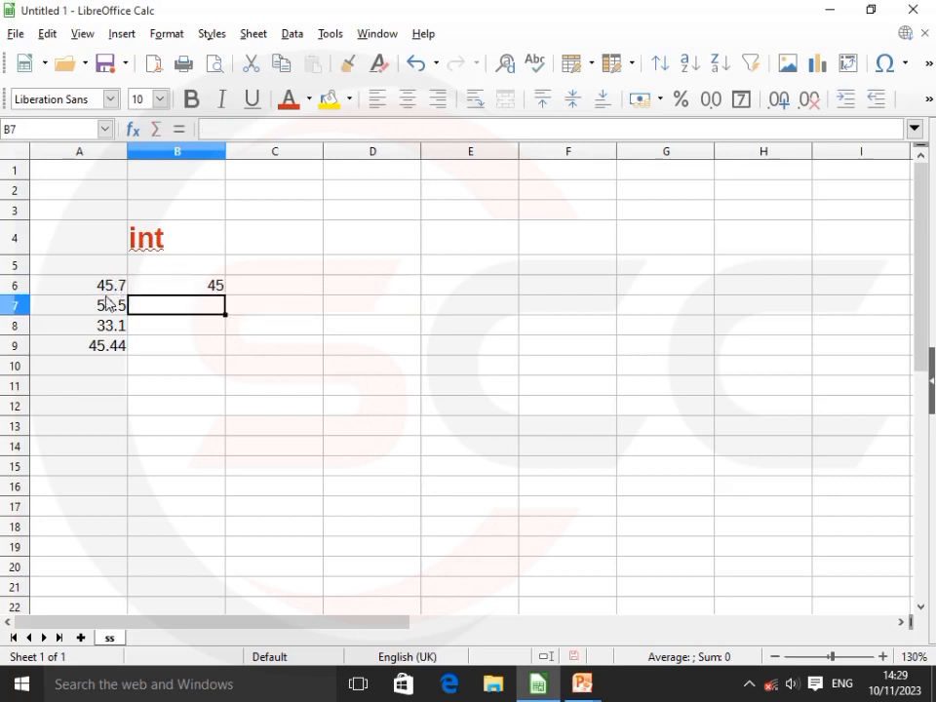
# Step: Fill the INT formula from B6 down through B9 to cover the remaining numbers in column A
pyautogui.click(202, 288)
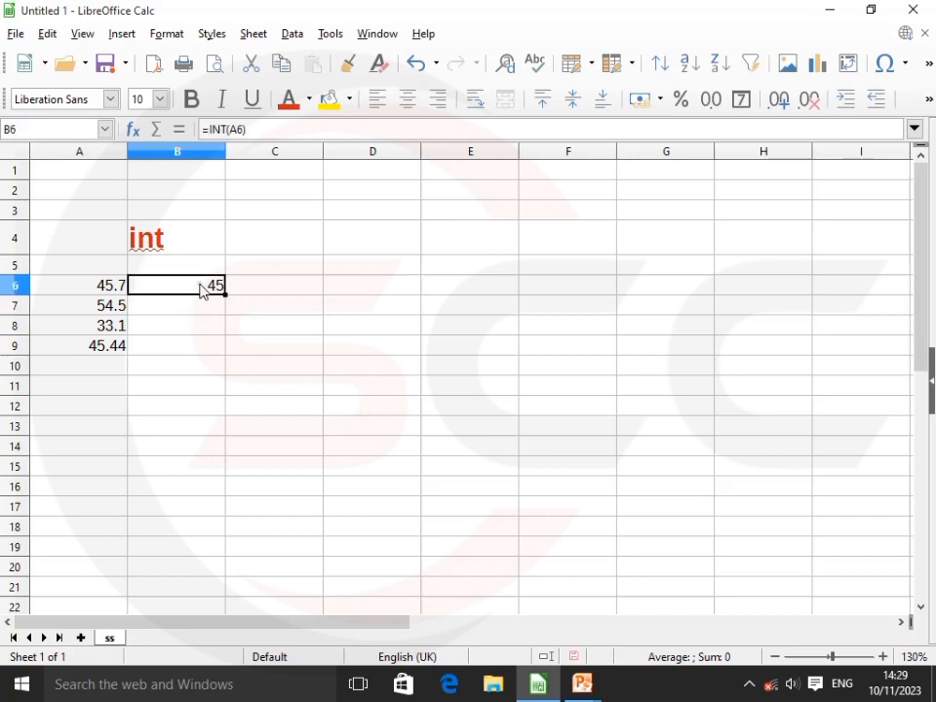
pyautogui.moveTo(225, 296); pyautogui.dragTo(225, 353)
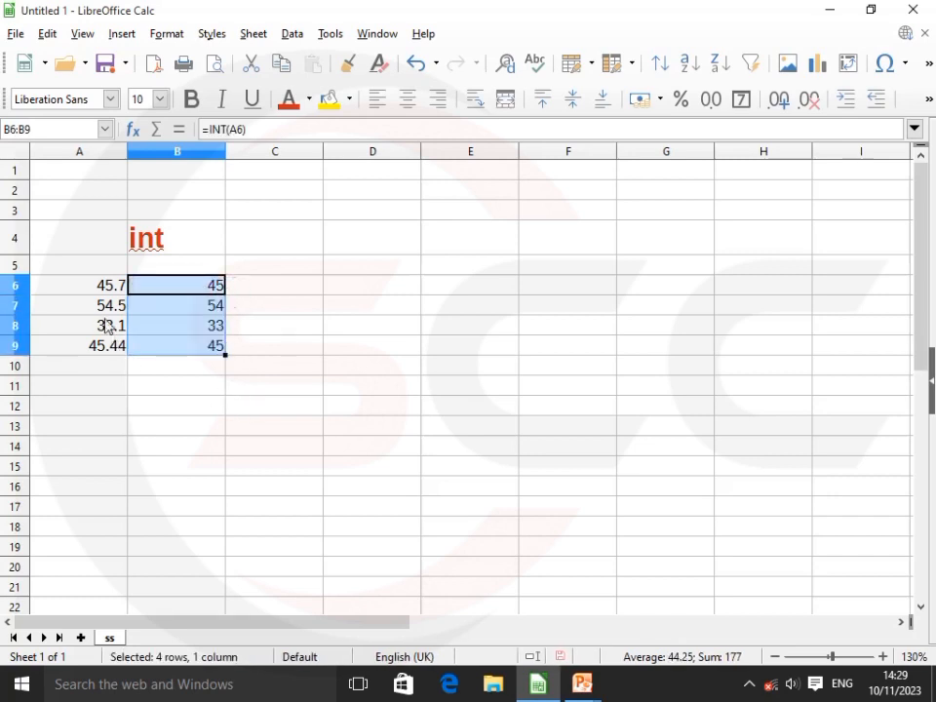
pyautogui.click(181, 403)
pyautogui.click(215, 288)
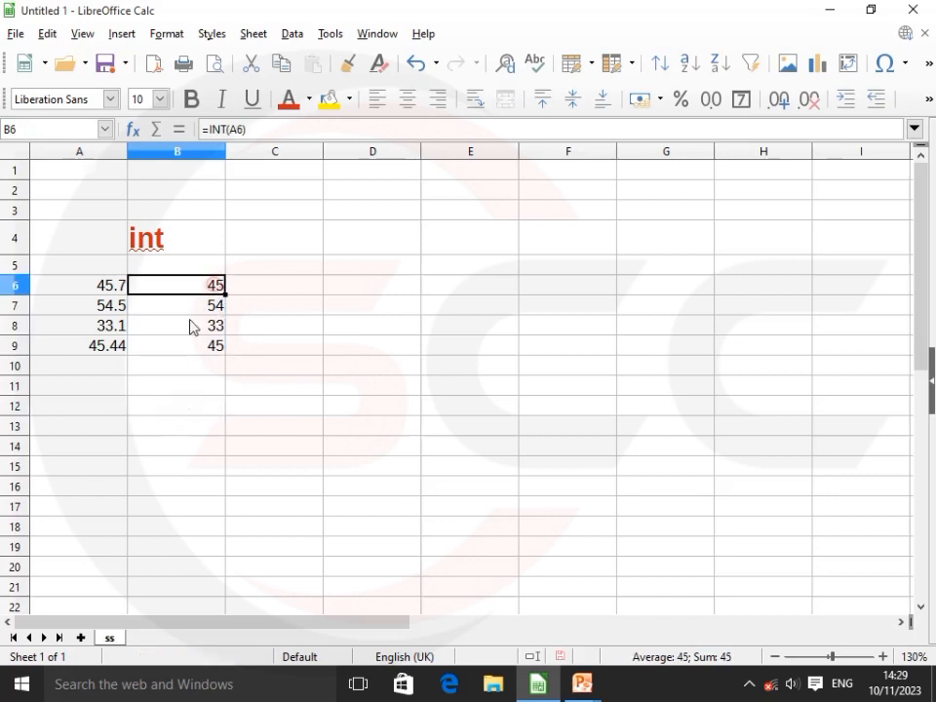
# Step: Enter the formula =INT(45.7) in cell C6, using the number directly instead of a cell reference
pyautogui.click(252, 292)
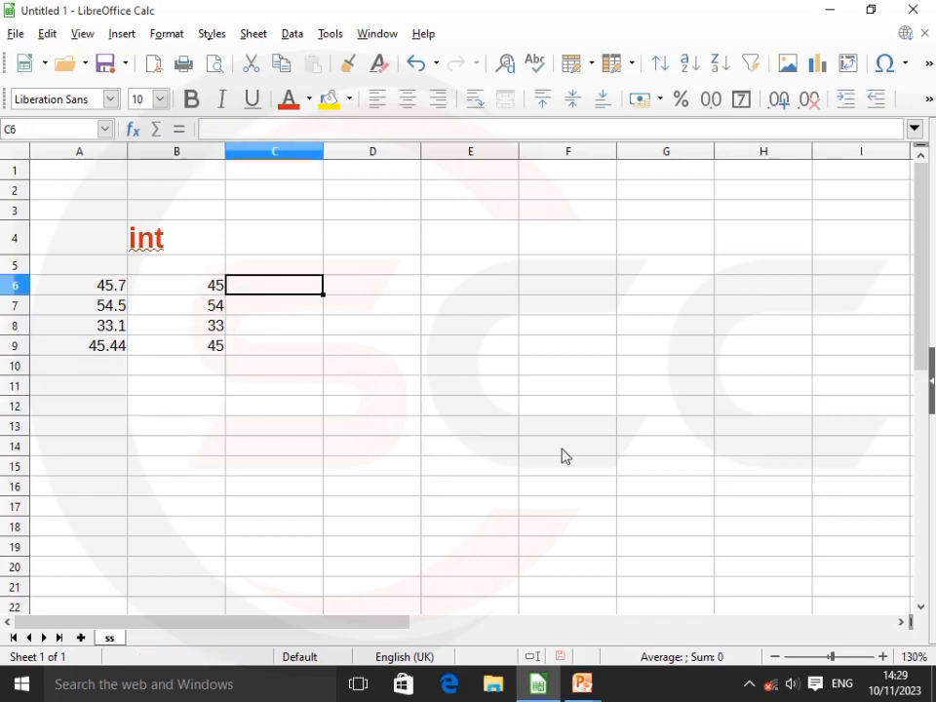
pyautogui.write('=')
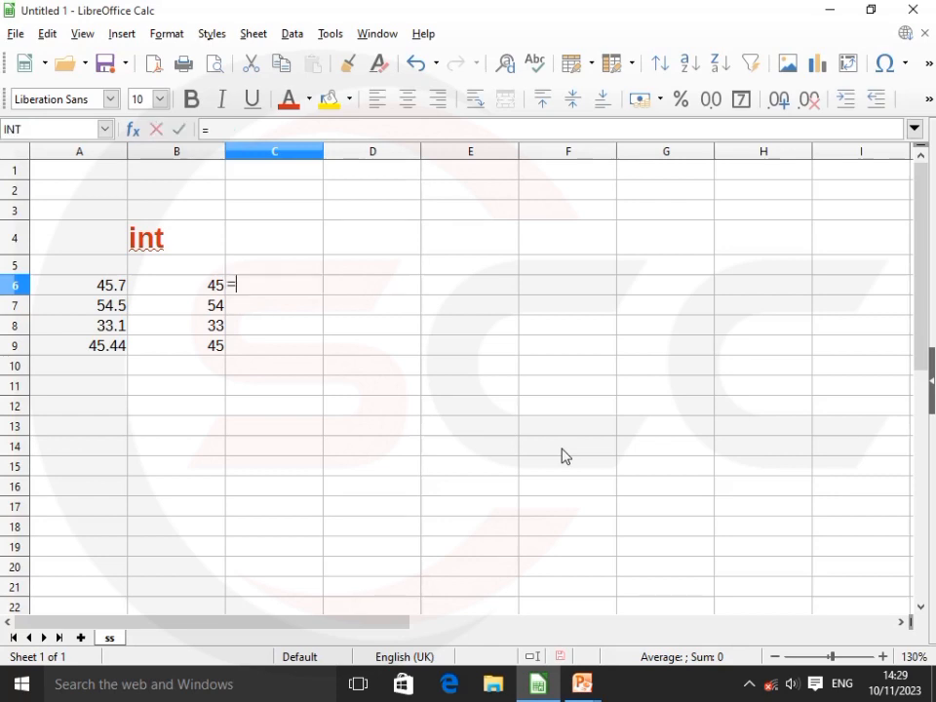
pyautogui.write('int')
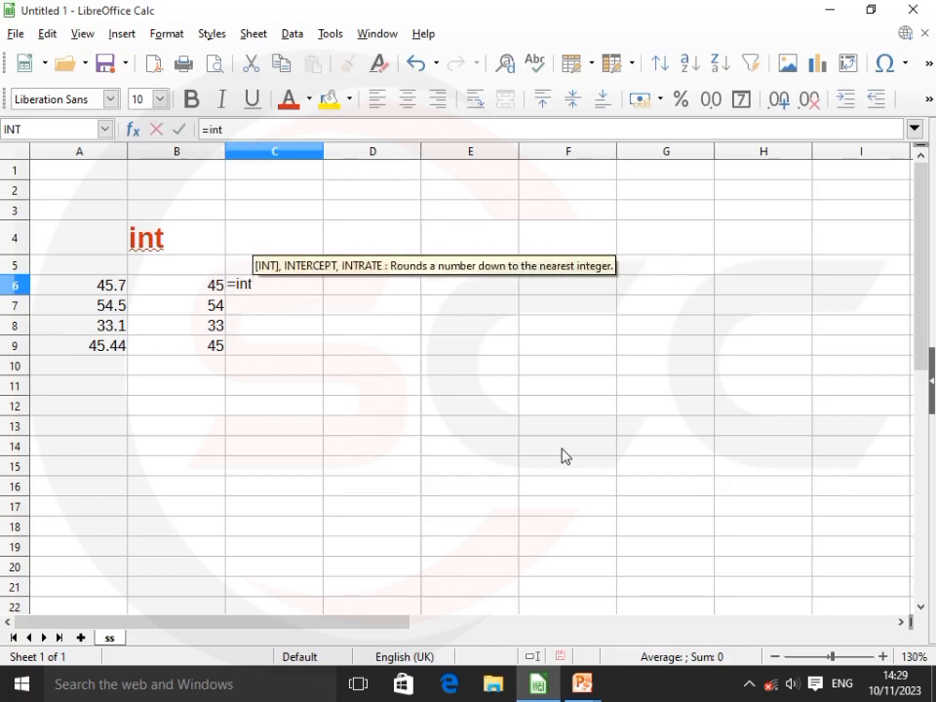
pyautogui.press('Return')
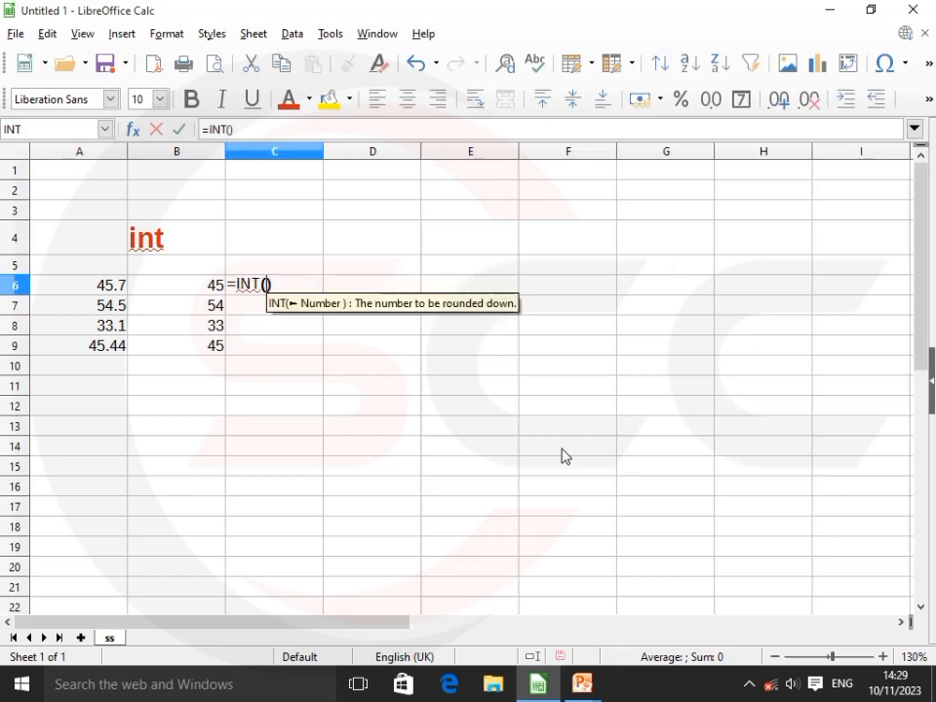
pyautogui.write('45.')
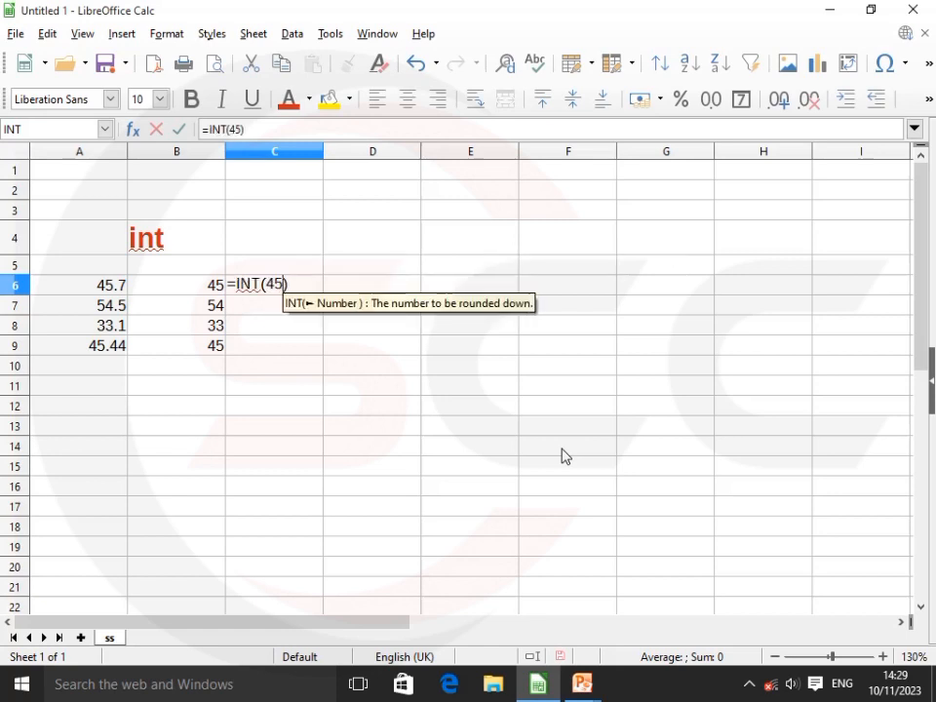
pyautogui.write('7')
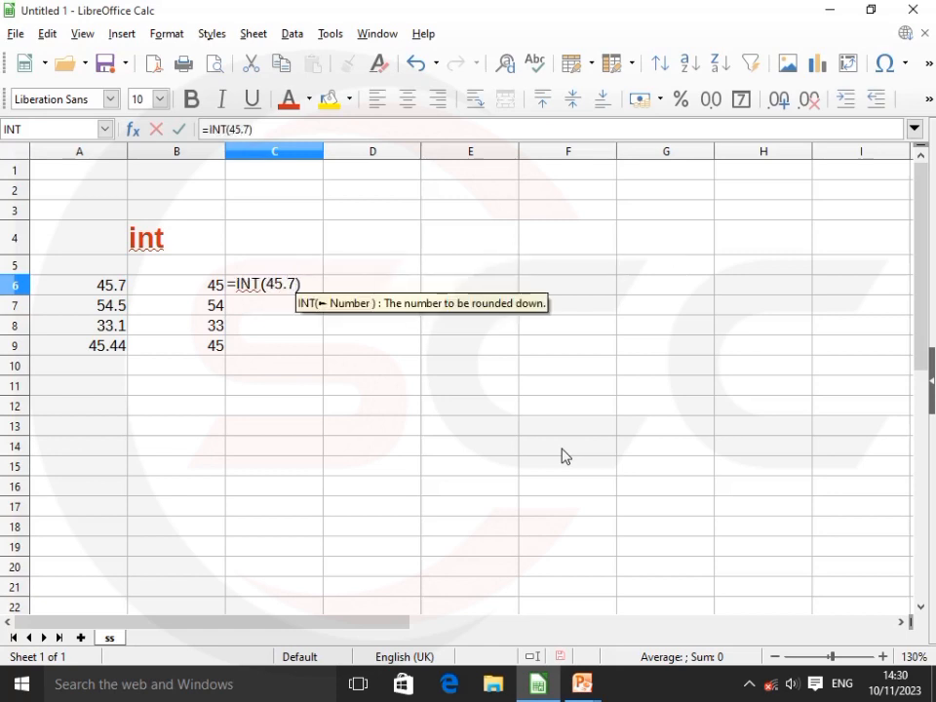
pyautogui.press('Return')
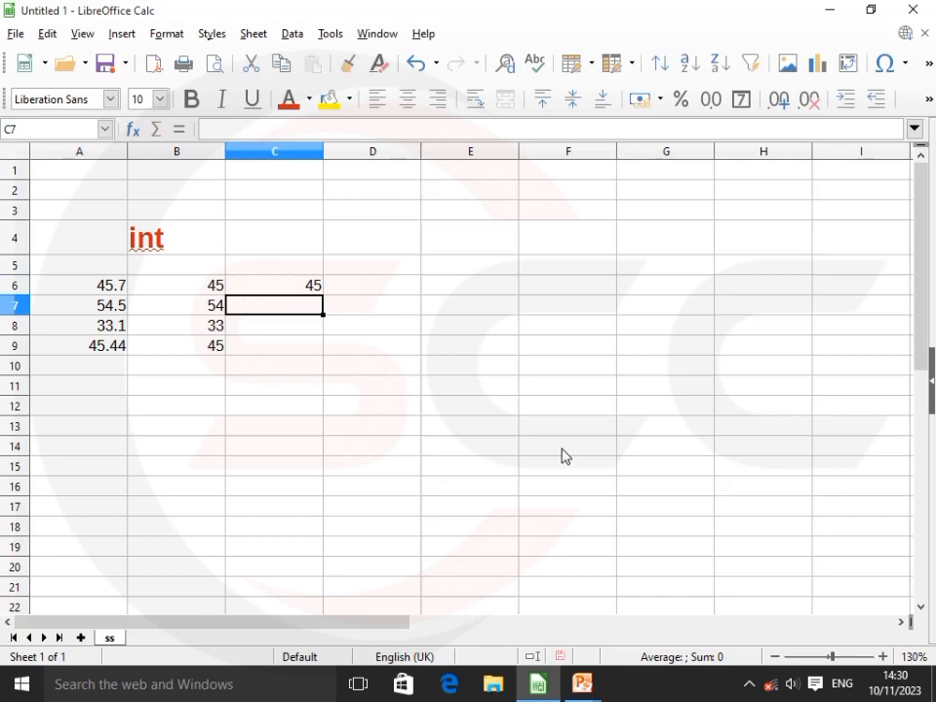
# Step: Fill the fixed-number INT formula from C6 down through C8 and clear cells C6:C8
pyautogui.click(294, 287)
pyautogui.moveTo(322, 293); pyautogui.dragTo(321, 337)
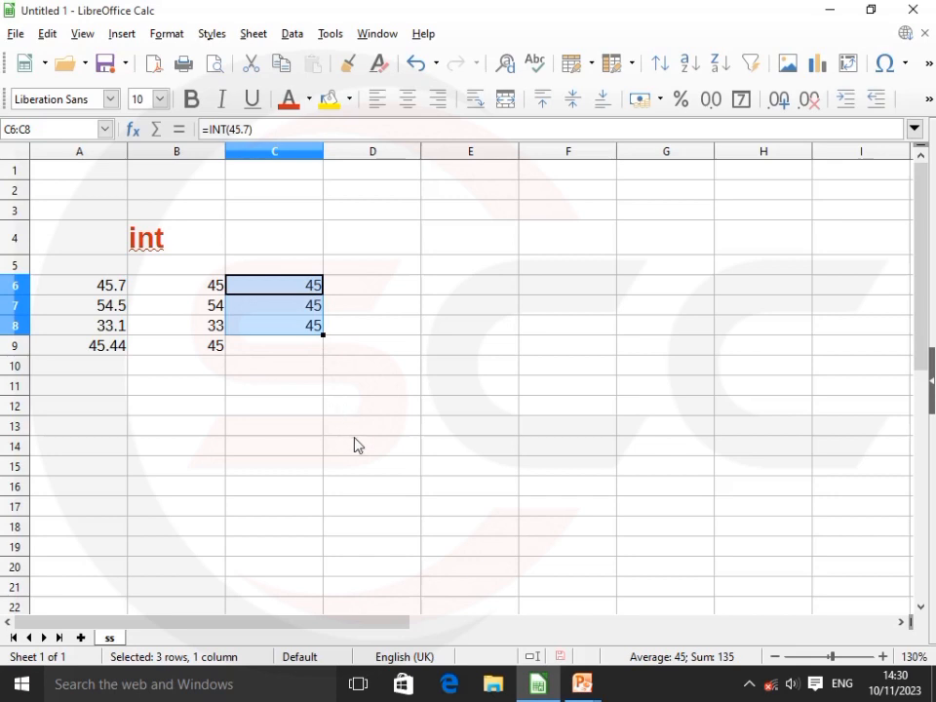
pyautogui.press('Delete')
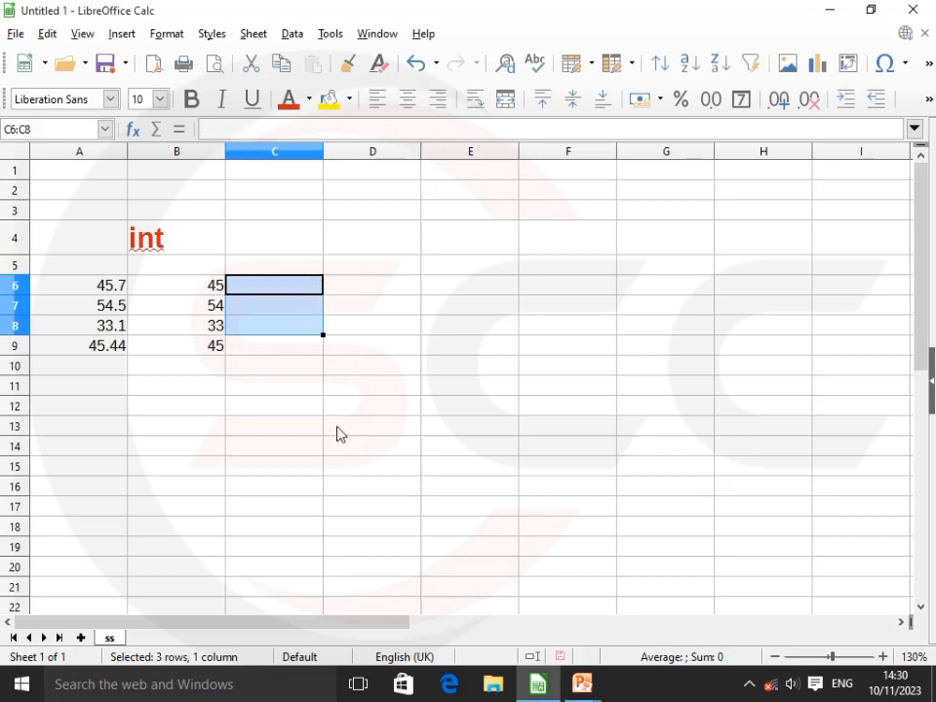
pyautogui.click(301, 416)
pyautogui.click(90, 290)
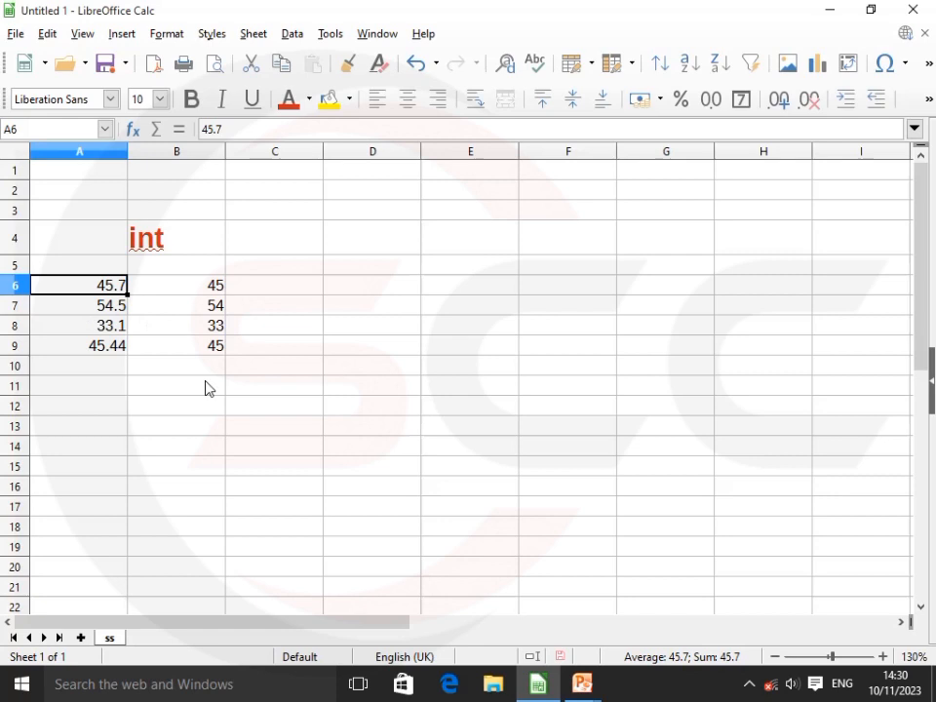
# Step: Enter the heading "sum" in cell D4
pyautogui.click(372, 238)
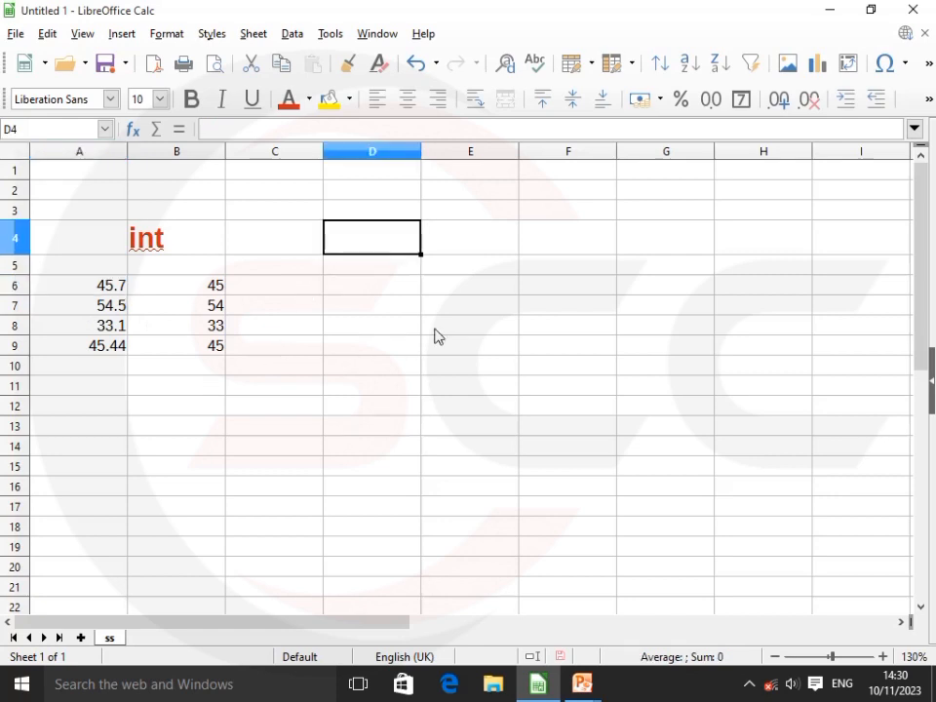
pyautogui.write('sum')
pyautogui.press('Return')
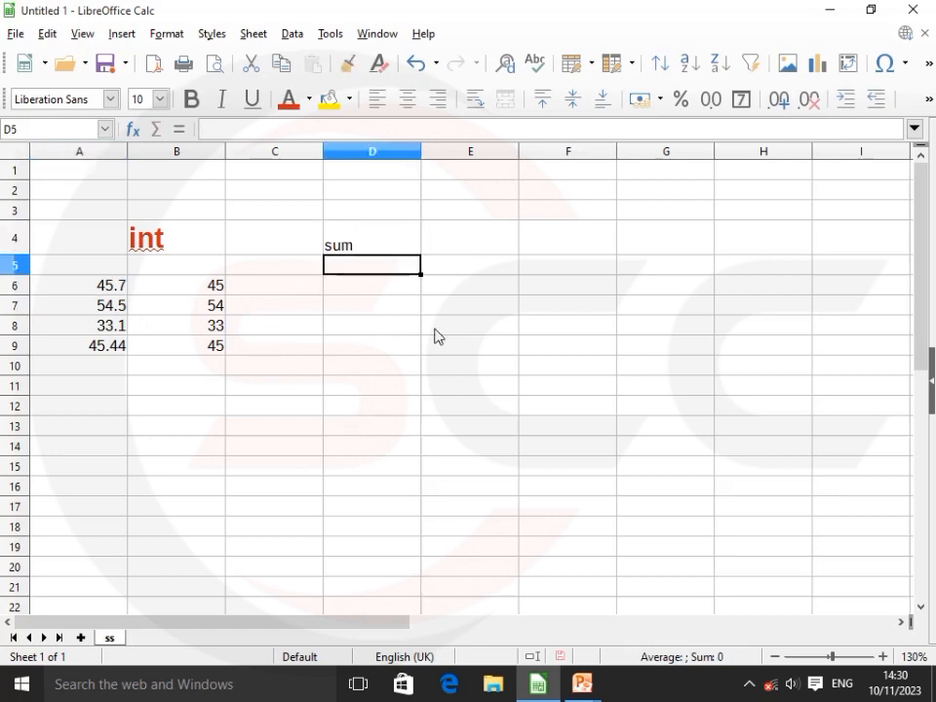
pyautogui.hotkey('ctrl', 'z')
pyautogui.write('sum')
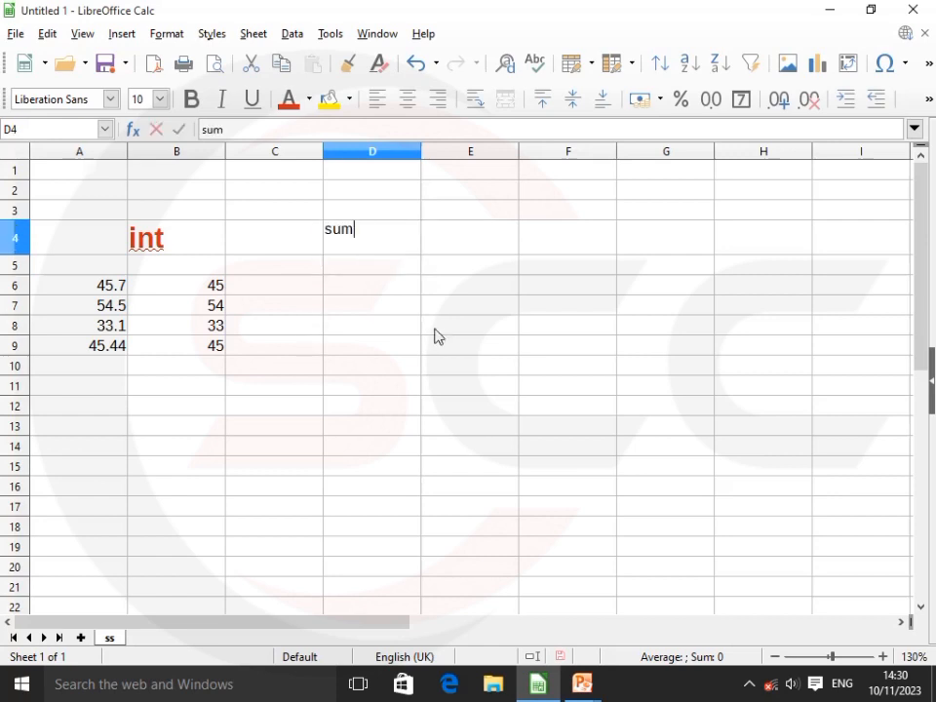
pyautogui.press('Return')
# Step: Clone the formatting of the "int" heading in B4 onto the "sum" heading in D4
pyautogui.click(365, 250)
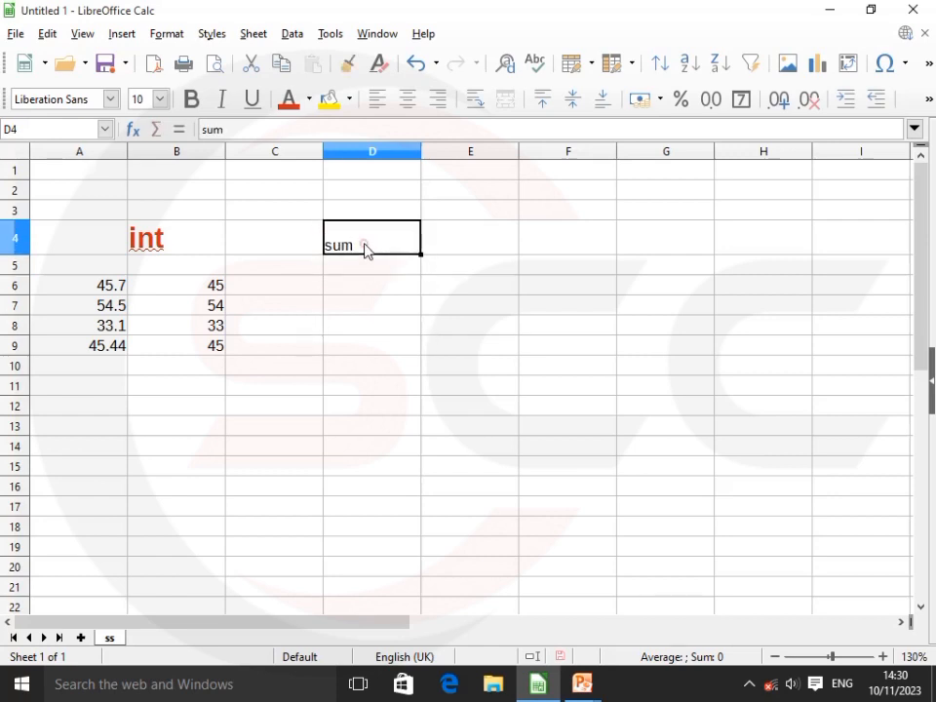
pyautogui.click(167, 245)
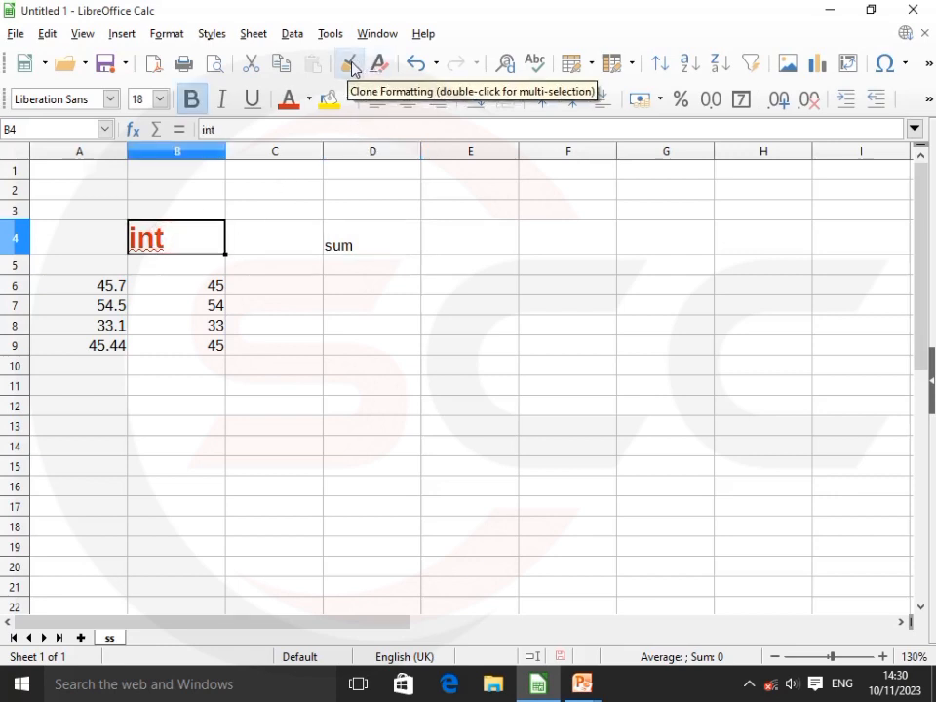
pyautogui.click(350, 65)
pyautogui.click(355, 236)
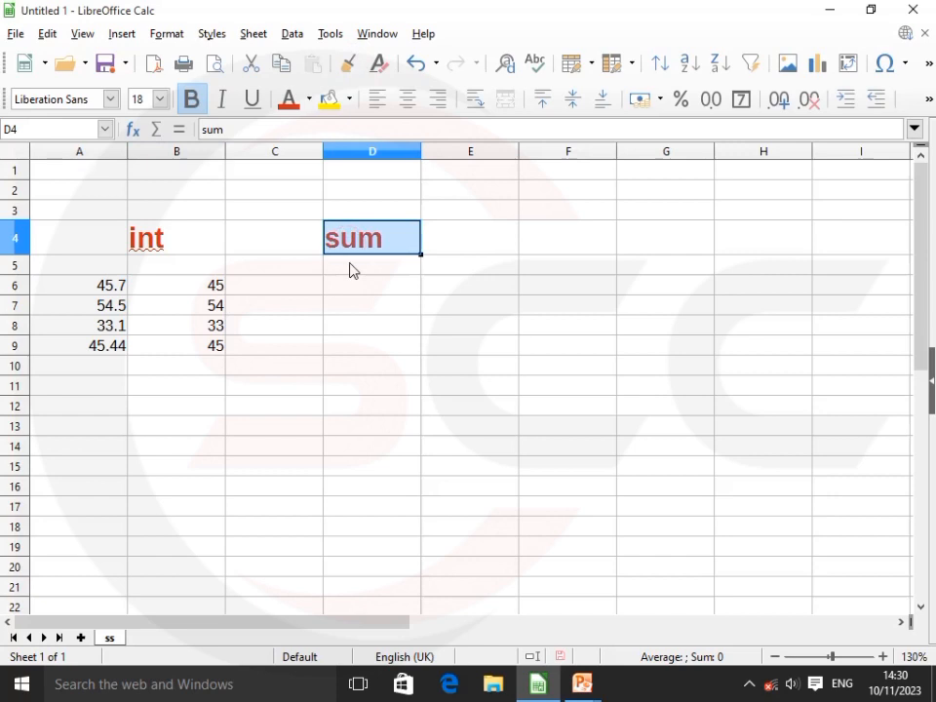
# Step: Enter the formula =SUM(B6:B9) in cell D6 to total the integer values
pyautogui.click(351, 290)
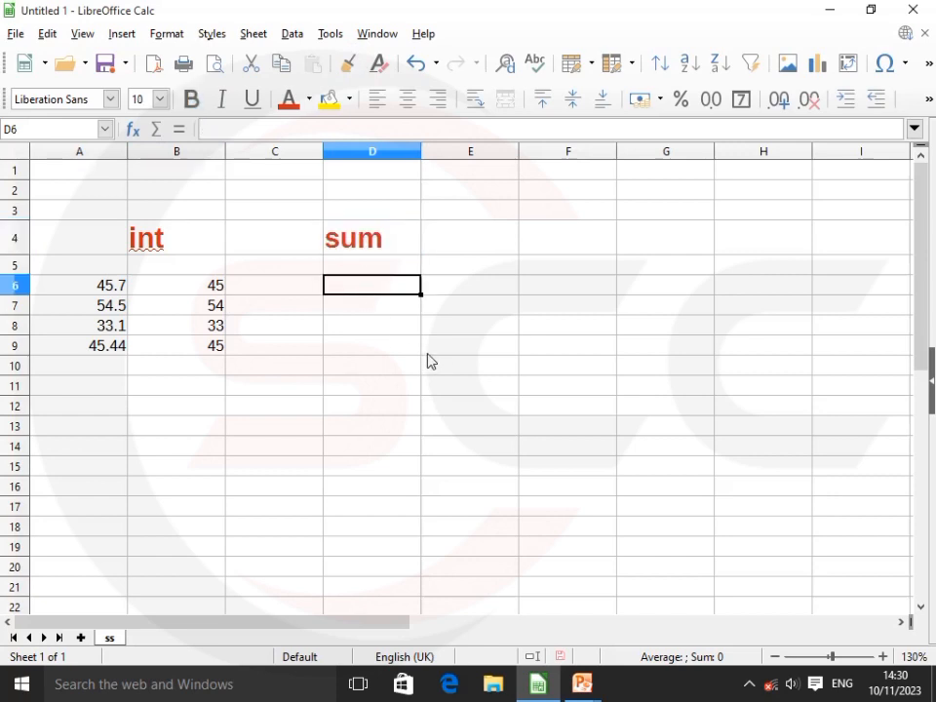
pyautogui.write('=')
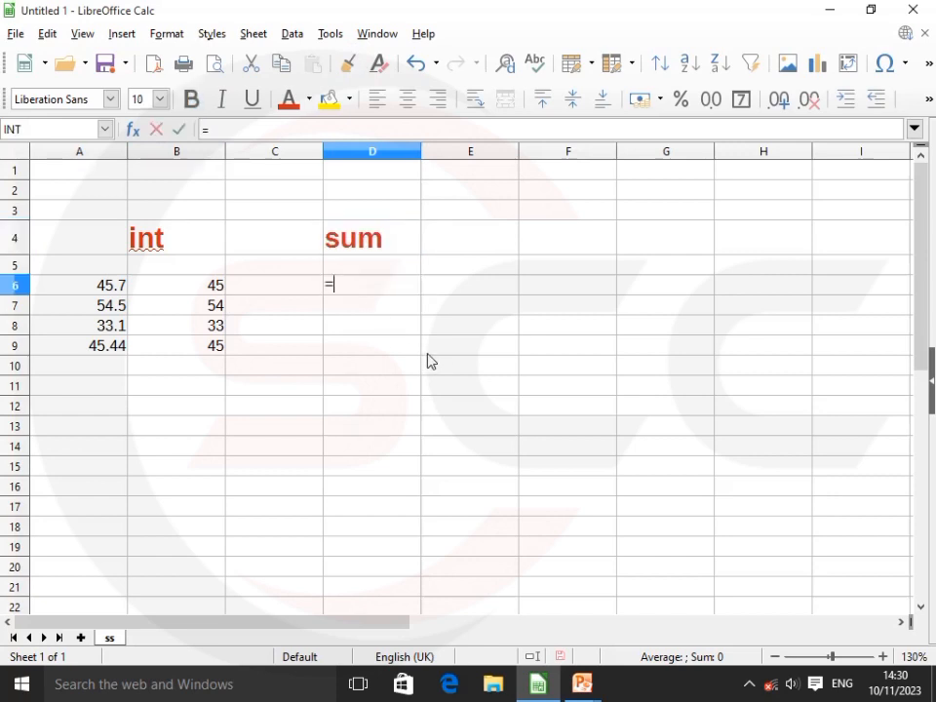
pyautogui.write('sum')
pyautogui.press('Return')
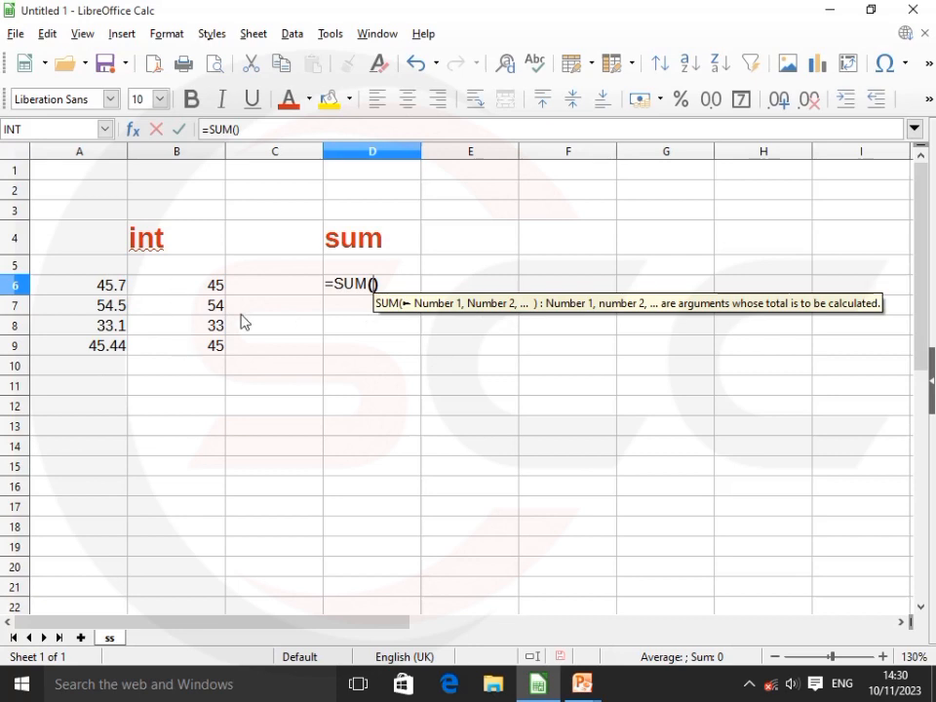
pyautogui.moveTo(202, 291); pyautogui.dragTo(195, 361)
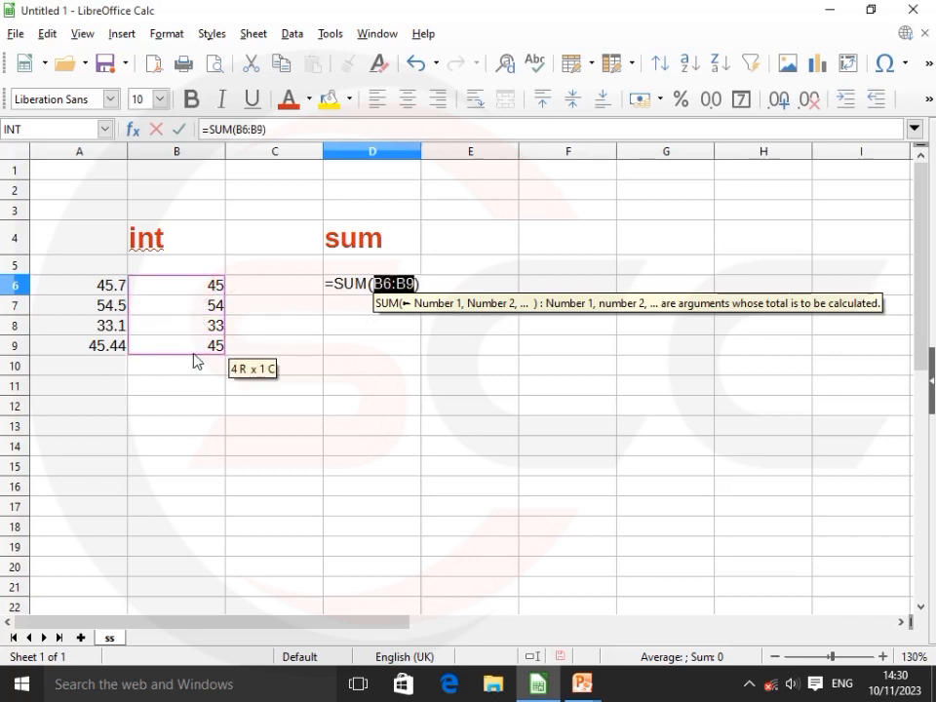
pyautogui.press('Return')
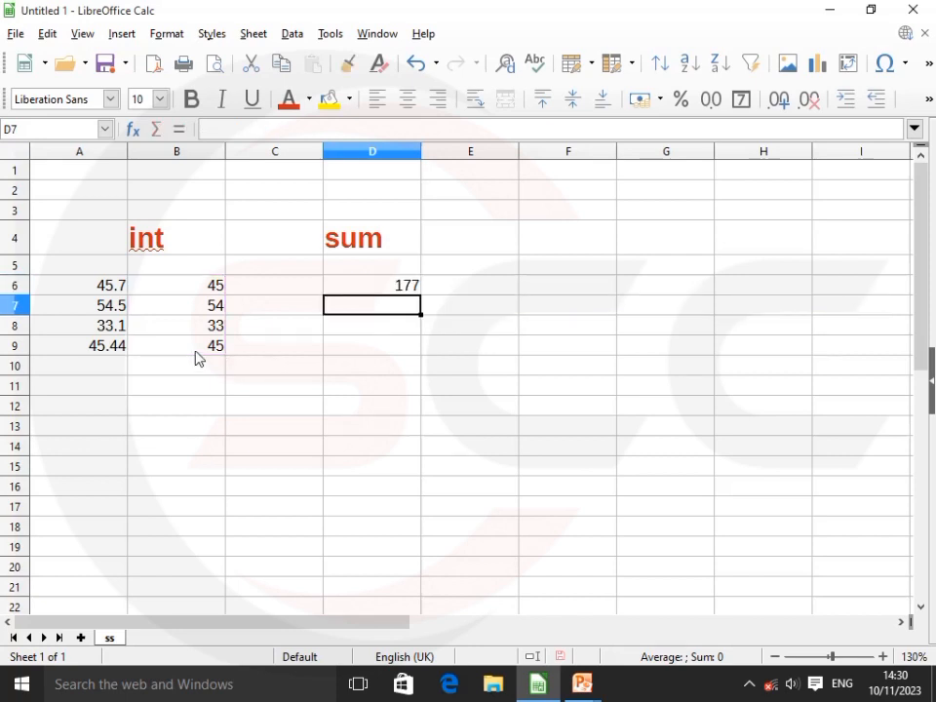
# Step: Enter the heading "sqrt" in cell E4 and clone the formatting of the "sum" heading in D4 onto it
pyautogui.click(480, 243)
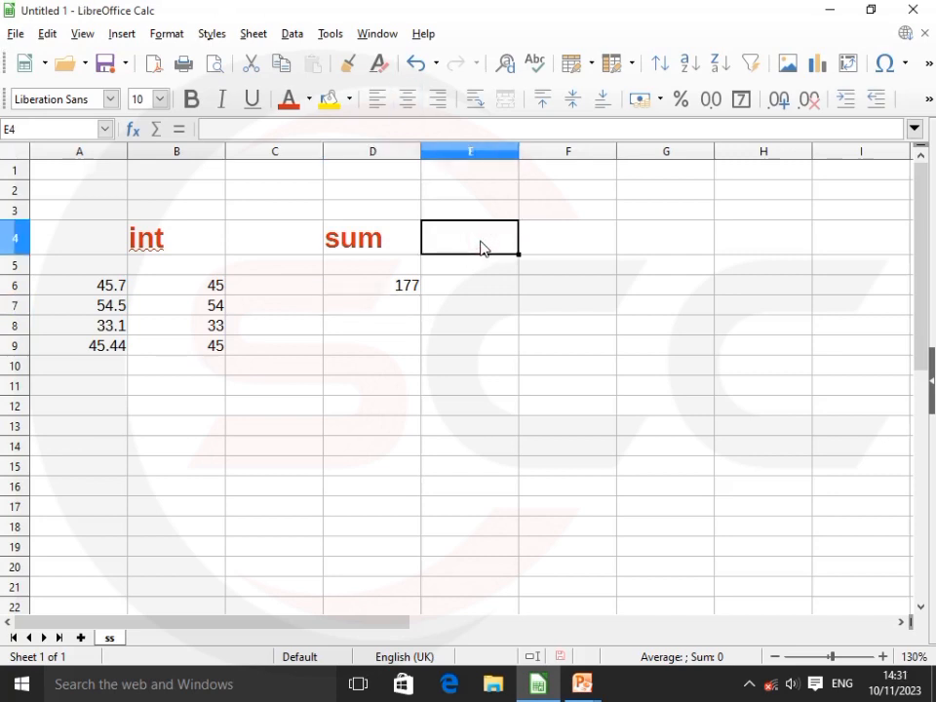
pyautogui.write('sqrt')
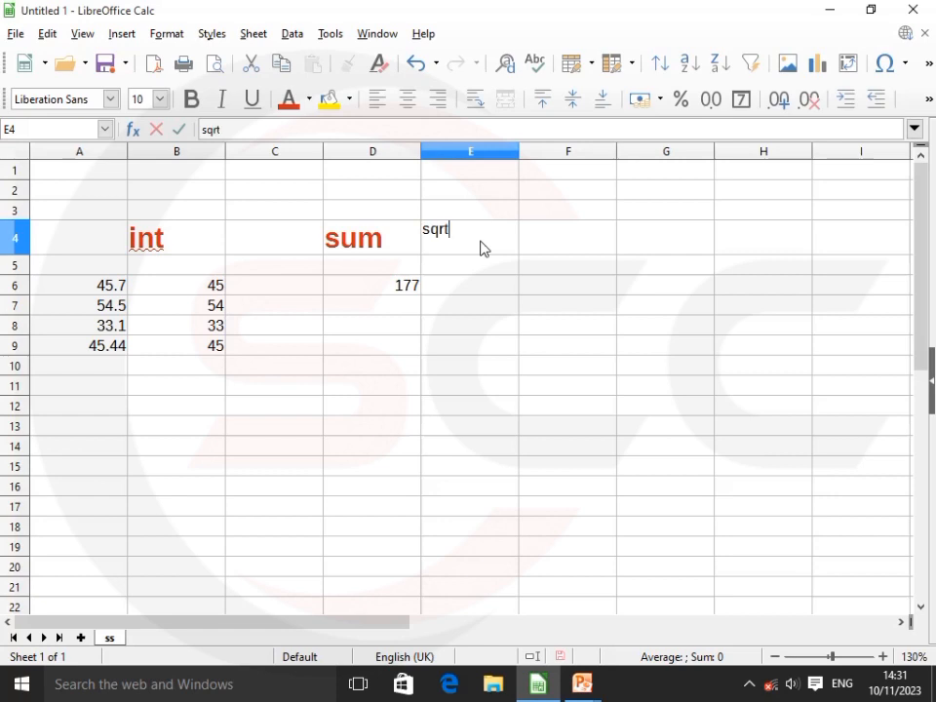
pyautogui.press('Return')
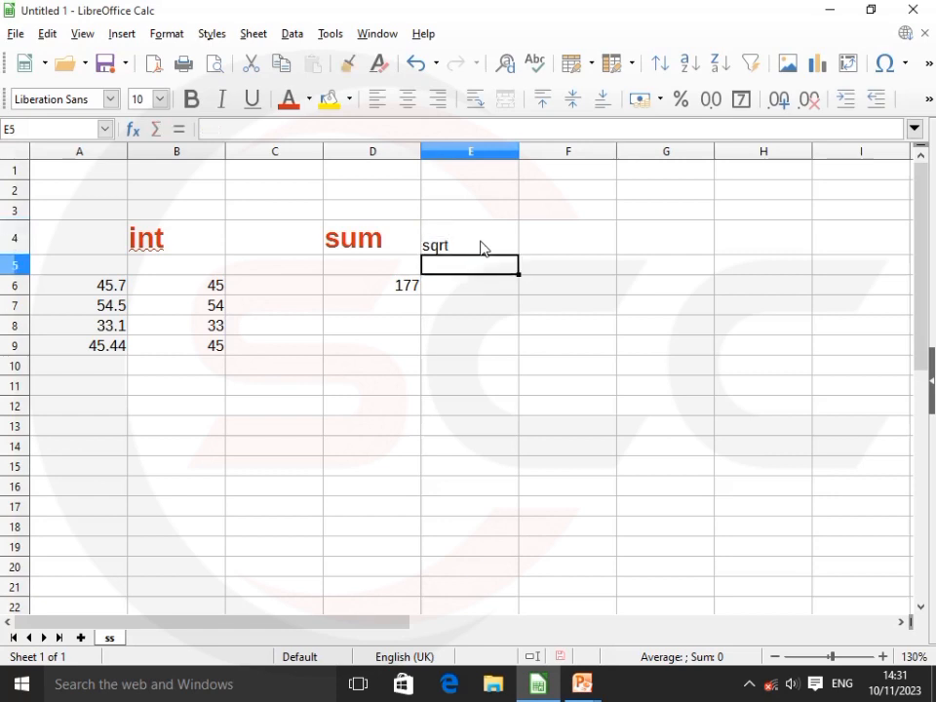
pyautogui.click(481, 246)
pyautogui.click(347, 250)
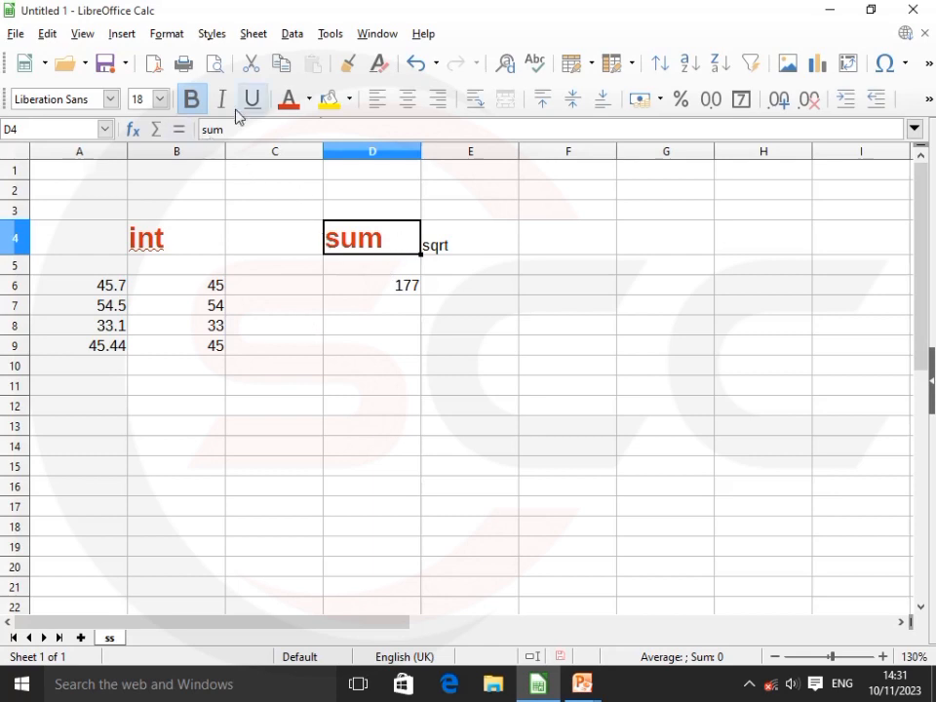
pyautogui.click(348, 64)
pyautogui.click(438, 245)
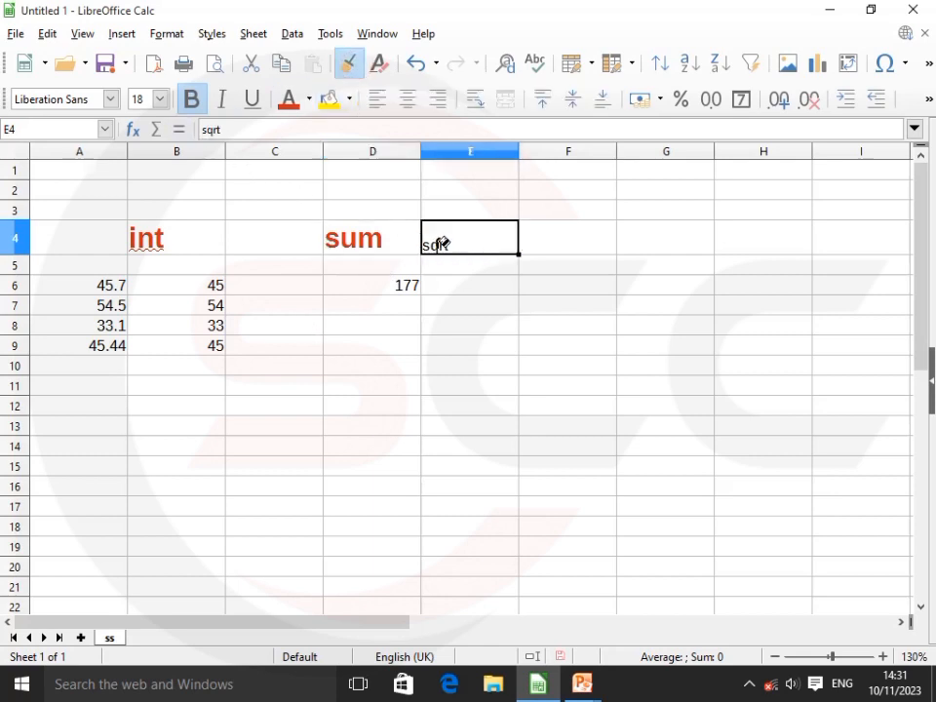
# Step: Enter the formula =SQRT(B6) in cell E6 to get the square root of the first integer value
pyautogui.click(473, 289)
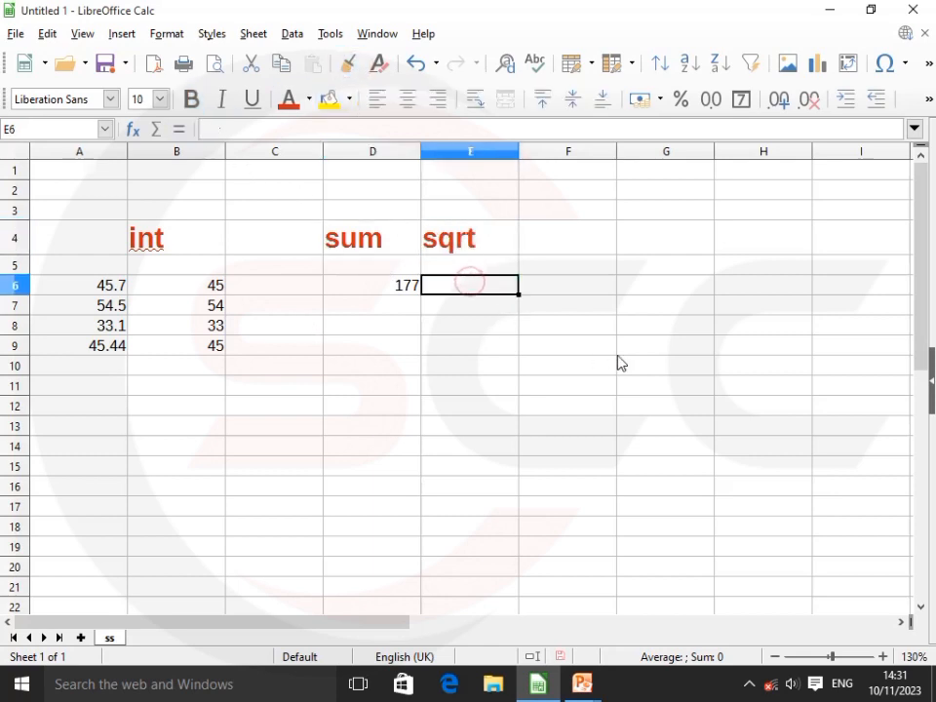
pyautogui.write('=s')
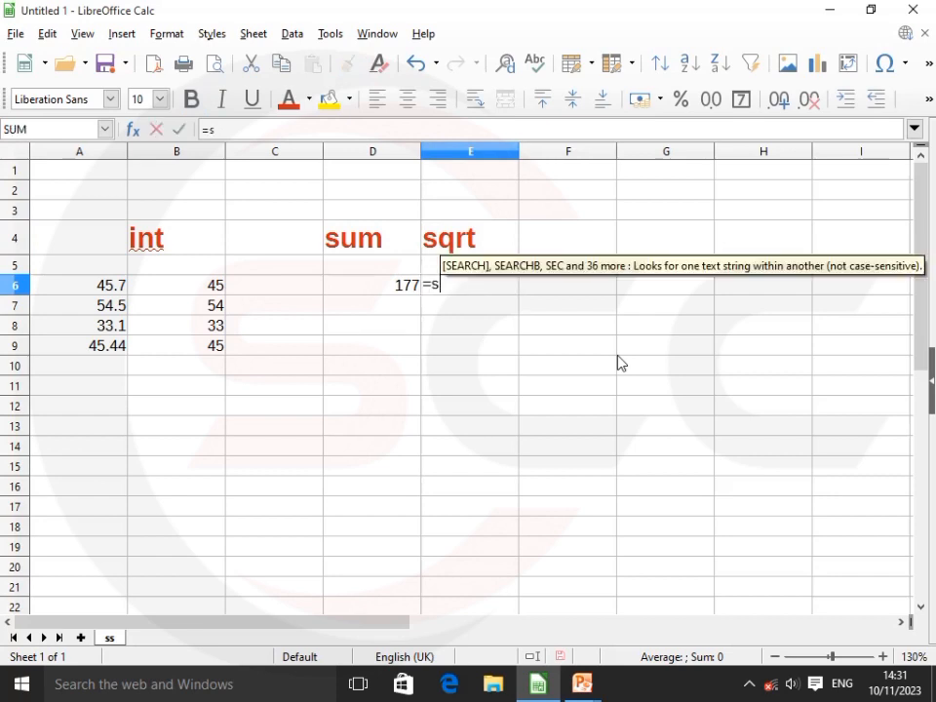
pyautogui.write('qr')
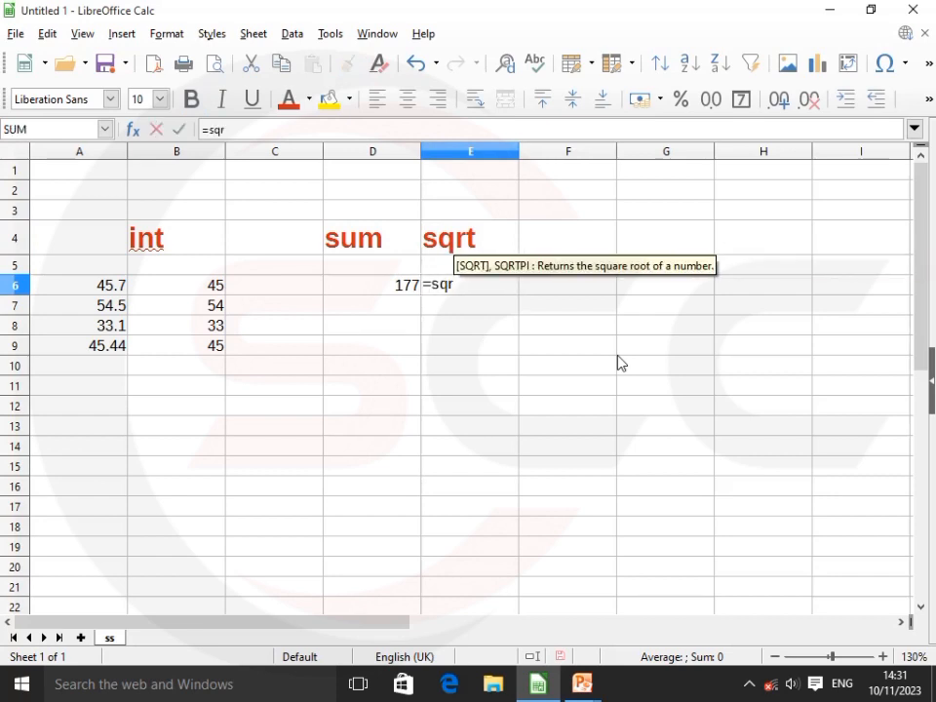
pyautogui.press('Return')
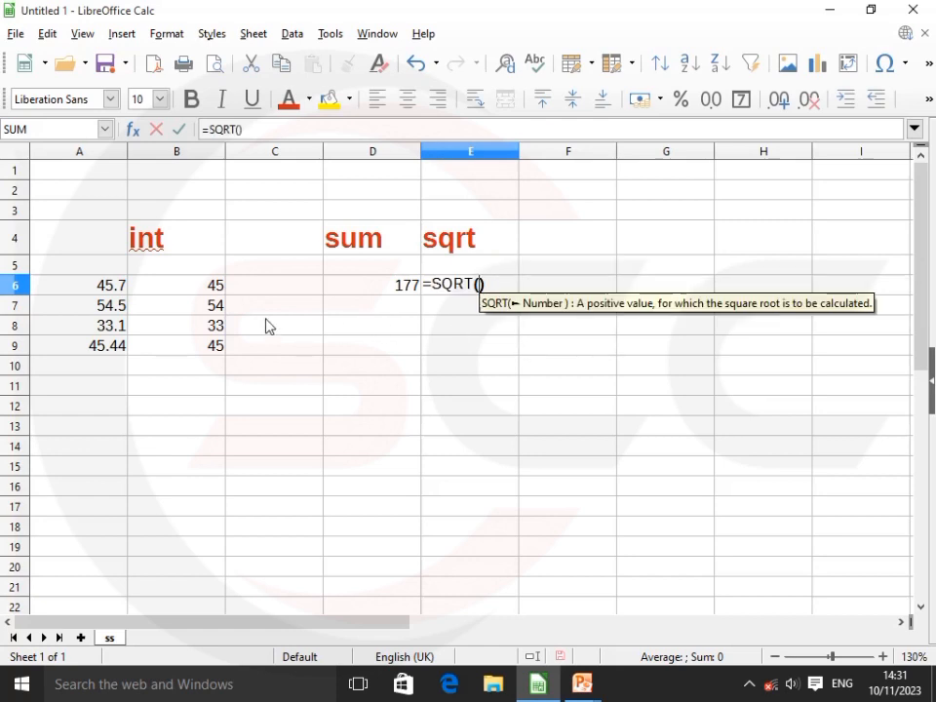
pyautogui.click(207, 289)
pyautogui.press('Return')
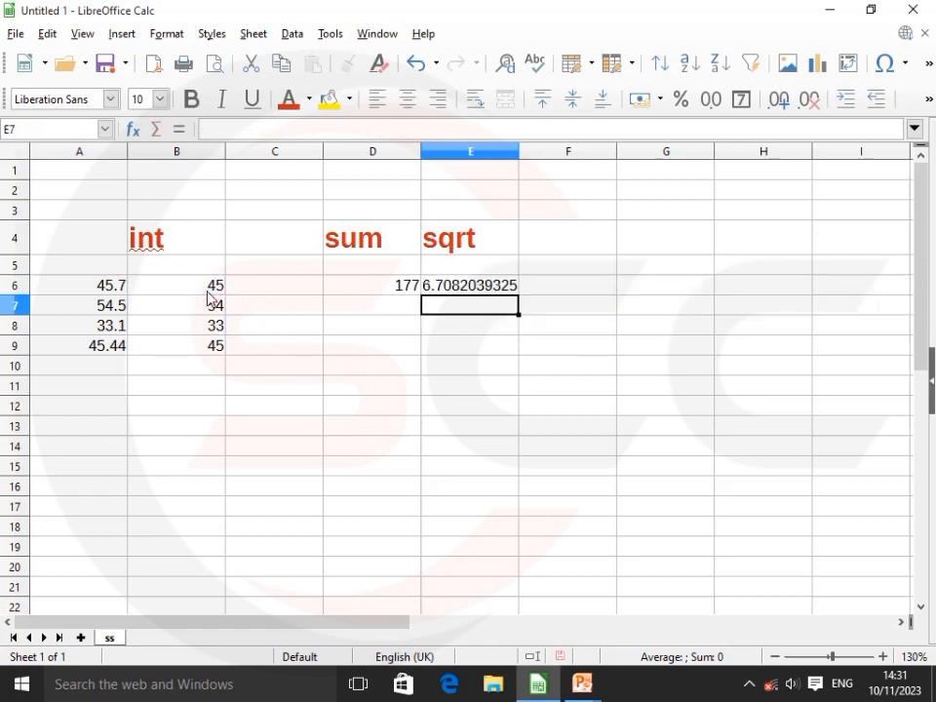
# Step: Change the sample number in cell A7 to 49.76
pyautogui.click(195, 310)
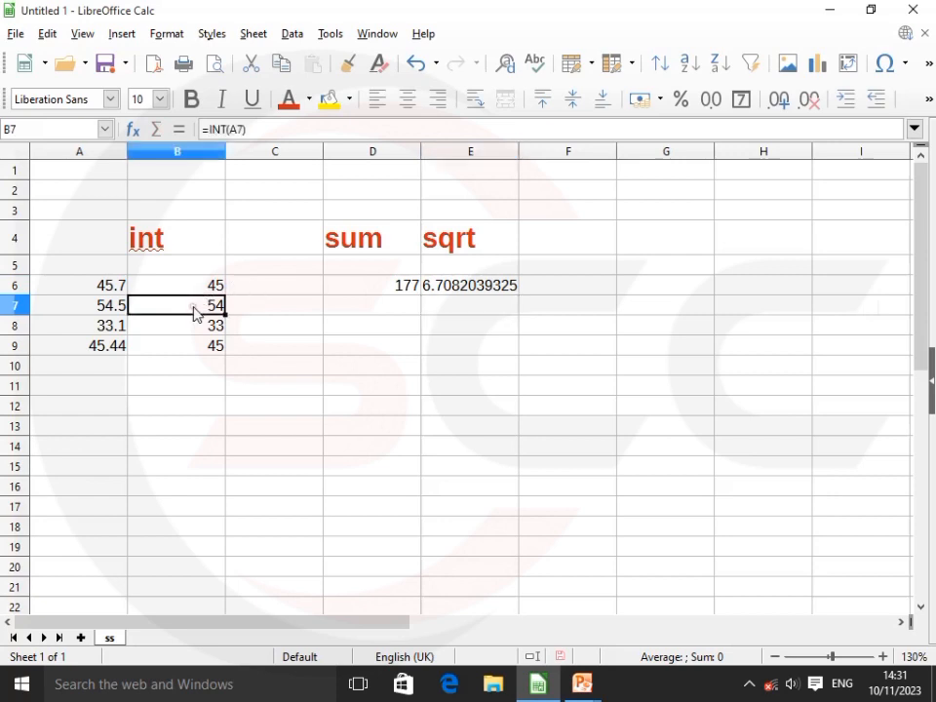
pyautogui.click(107, 308)
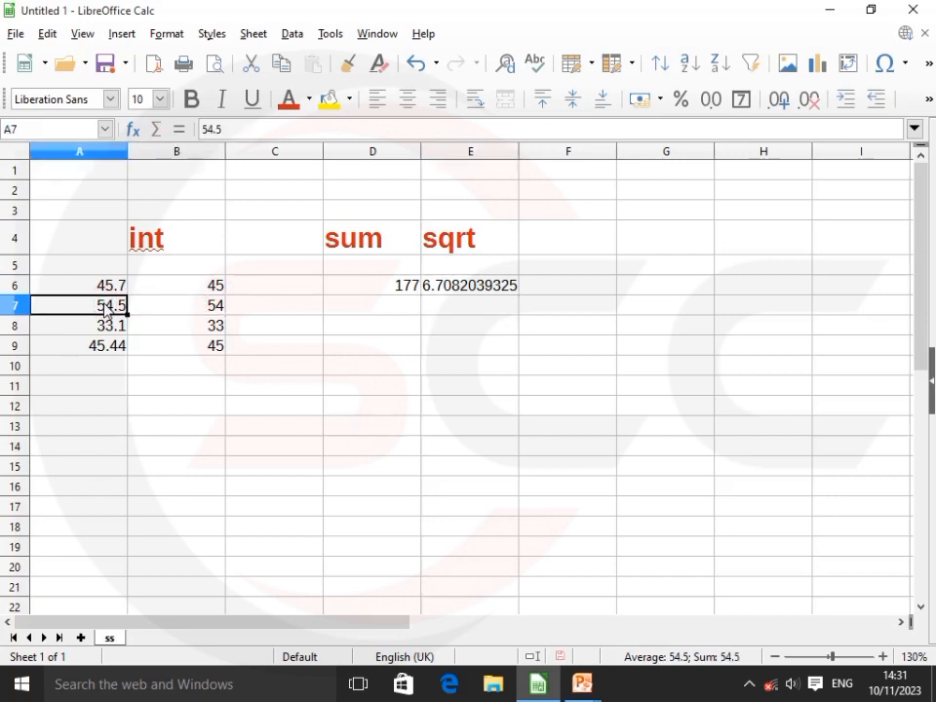
pyautogui.write('49.76')
pyautogui.press('Return')
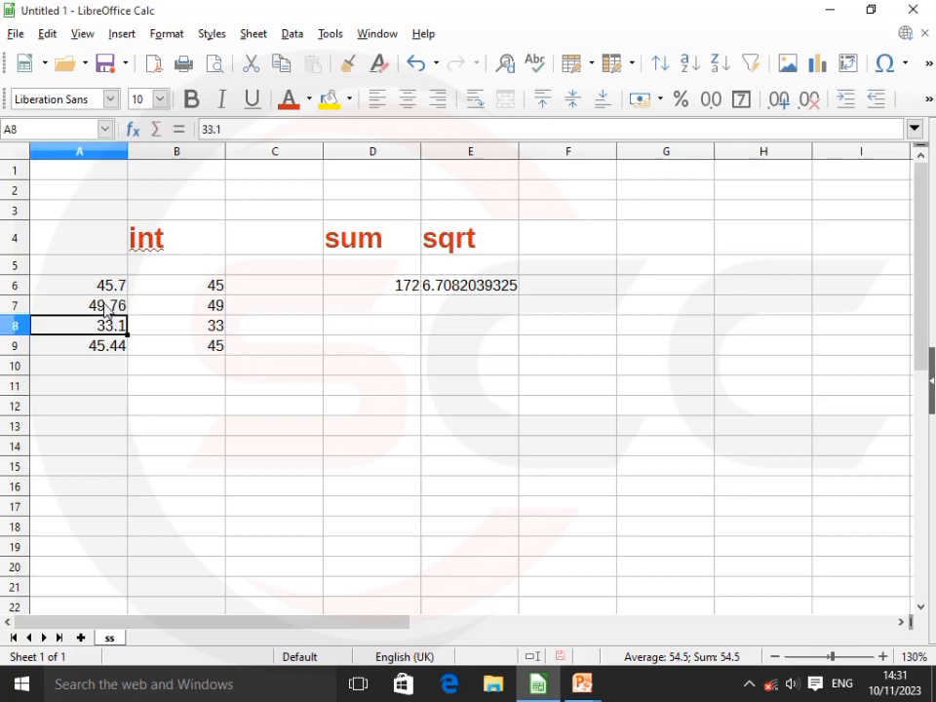
# Step: Fill the SQRT formula from cell E6 down through E9
pyautogui.click(495, 292)
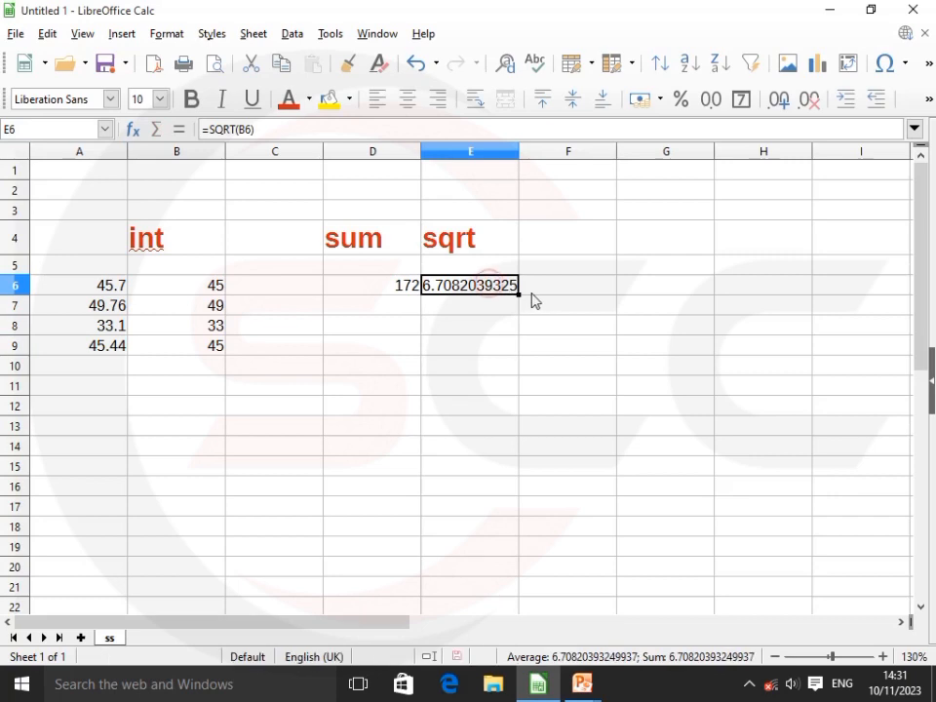
pyautogui.moveTo(518, 293); pyautogui.dragTo(516, 355)
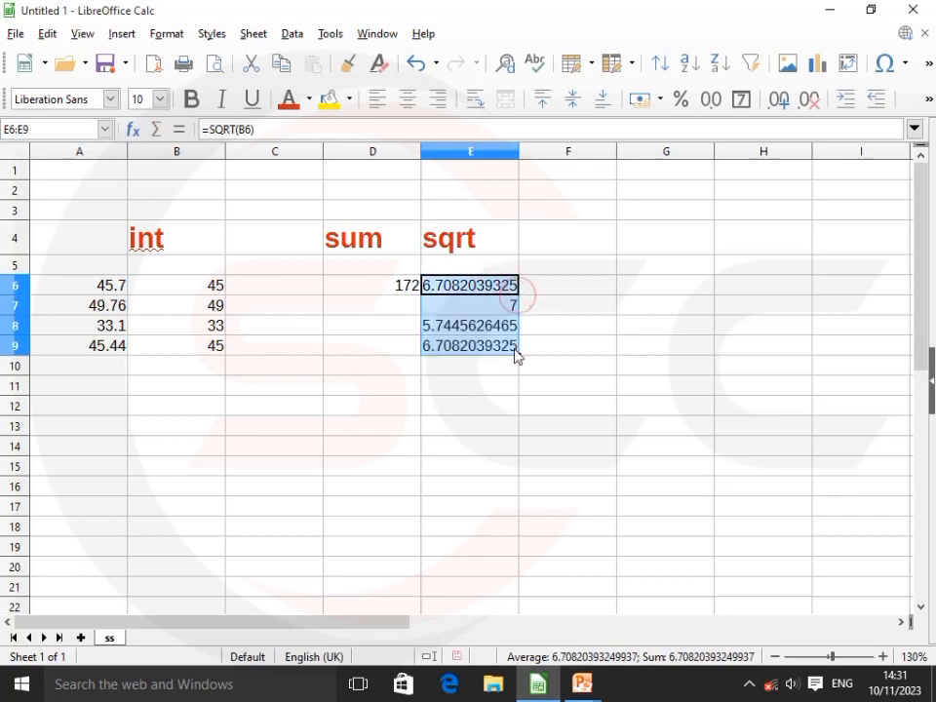
pyautogui.click(476, 383)
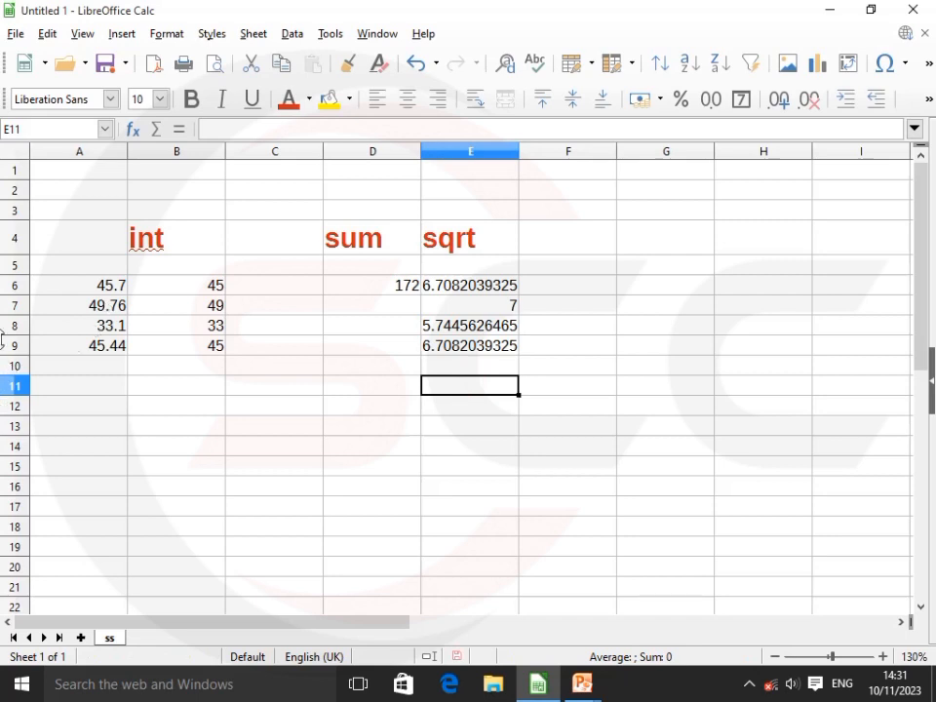
pyautogui.click(552, 245)
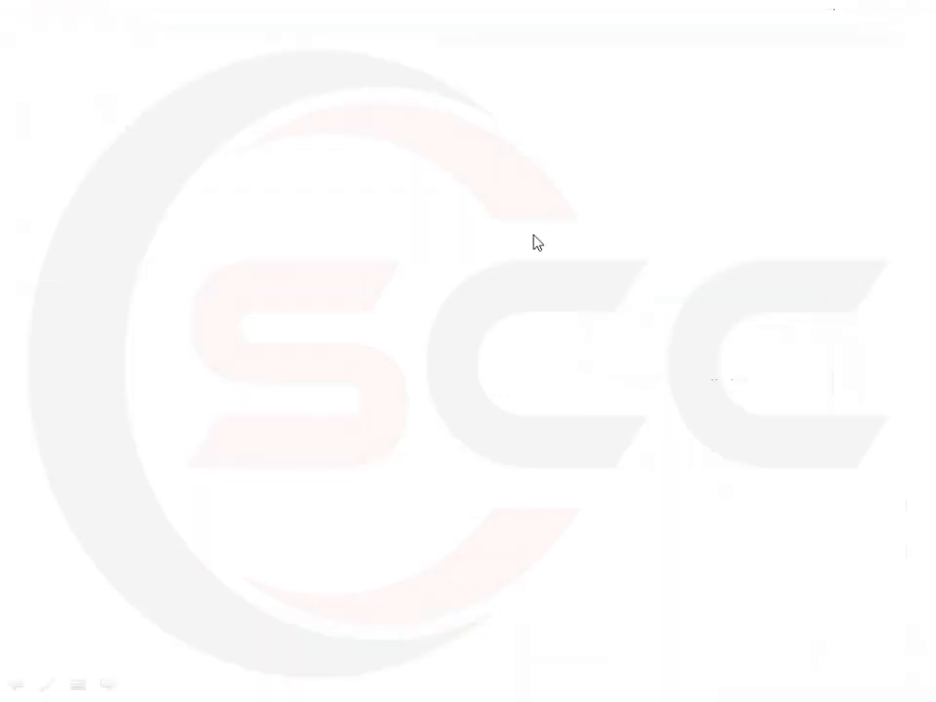
pyautogui.click(484, 312)
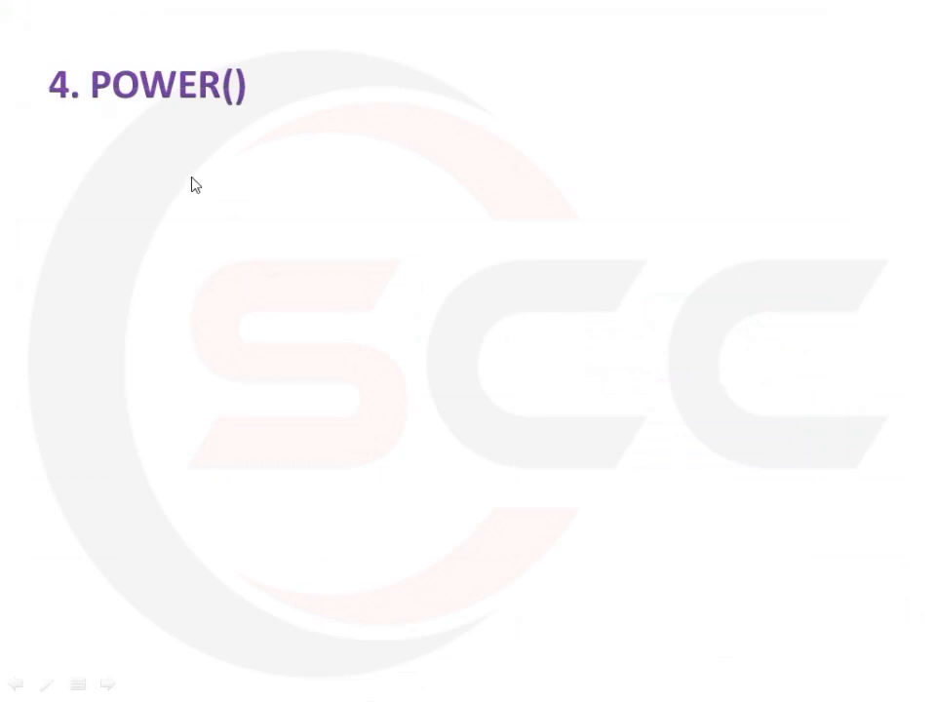
pyautogui.click(270, 269)
pyautogui.click(272, 267)
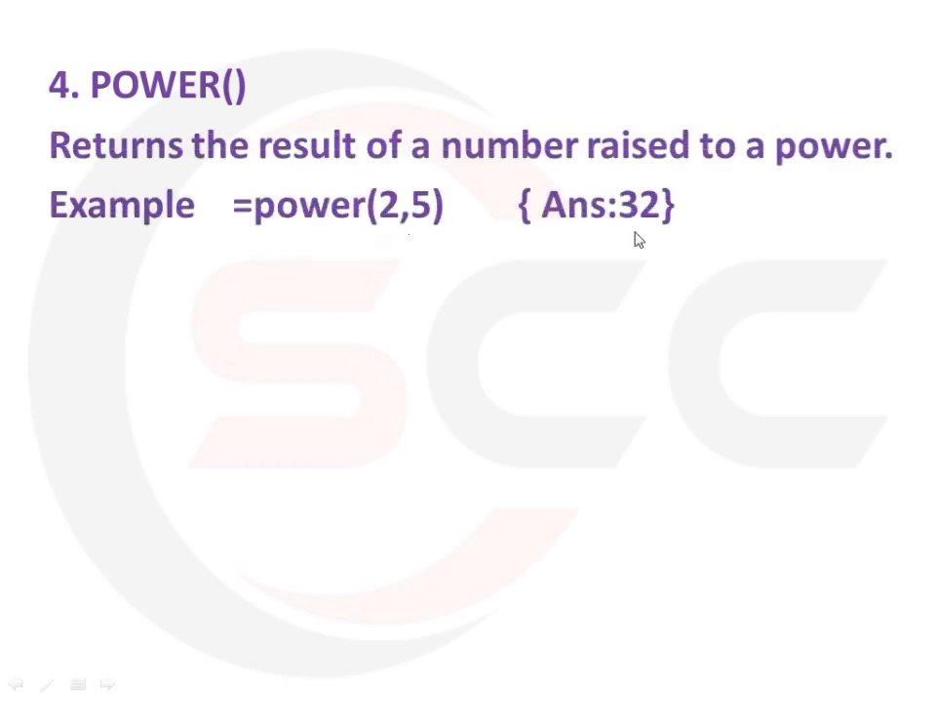
pyautogui.click(527, 283)
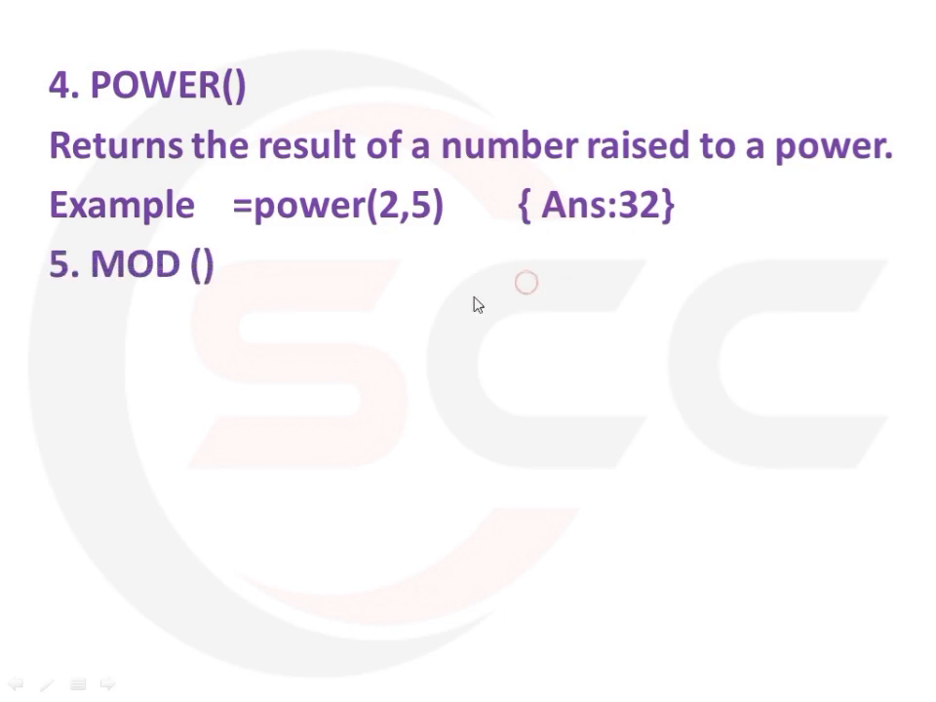
pyautogui.click(261, 329)
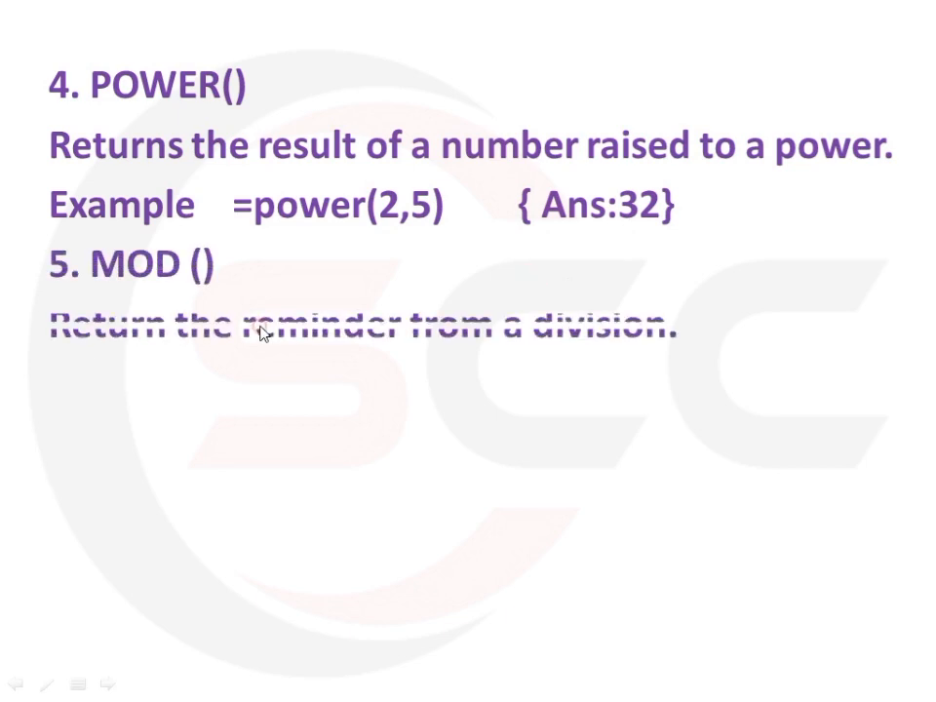
pyautogui.click(391, 381)
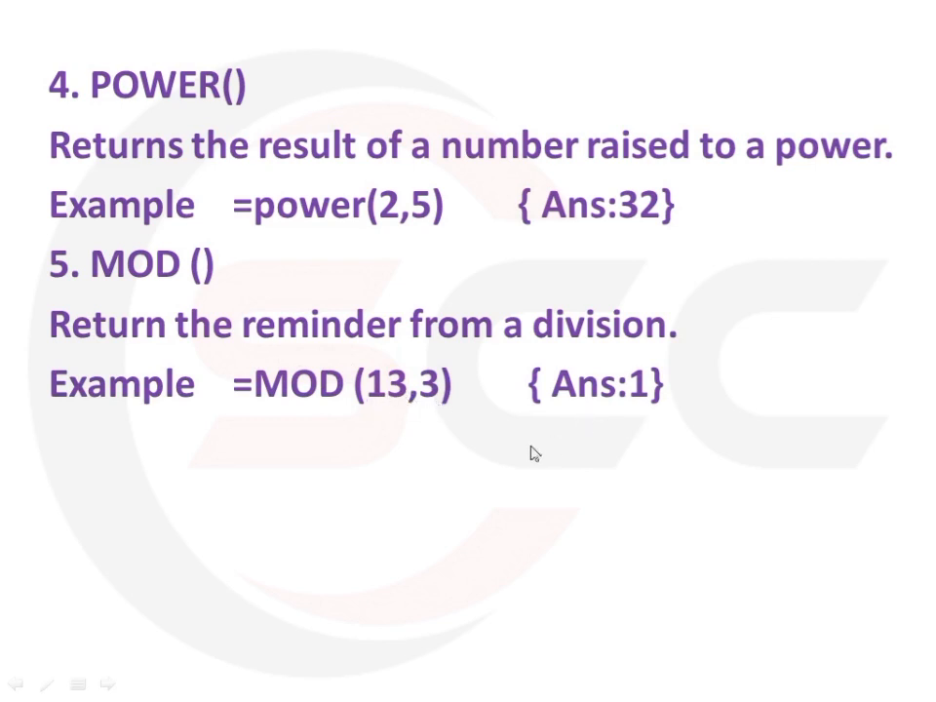
pyautogui.click(322, 479)
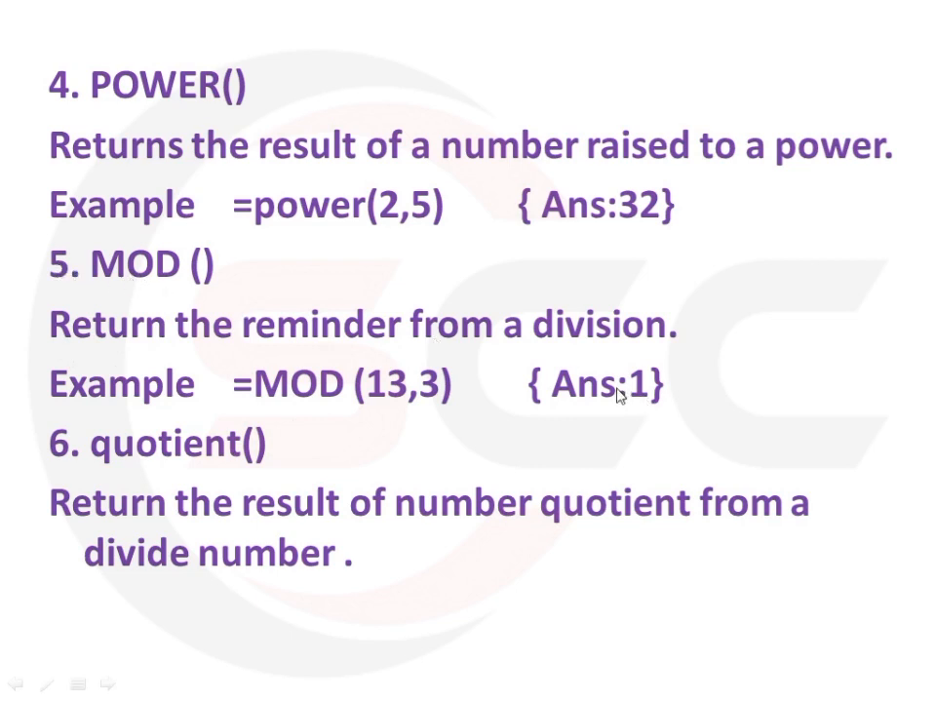
pyautogui.click(409, 619)
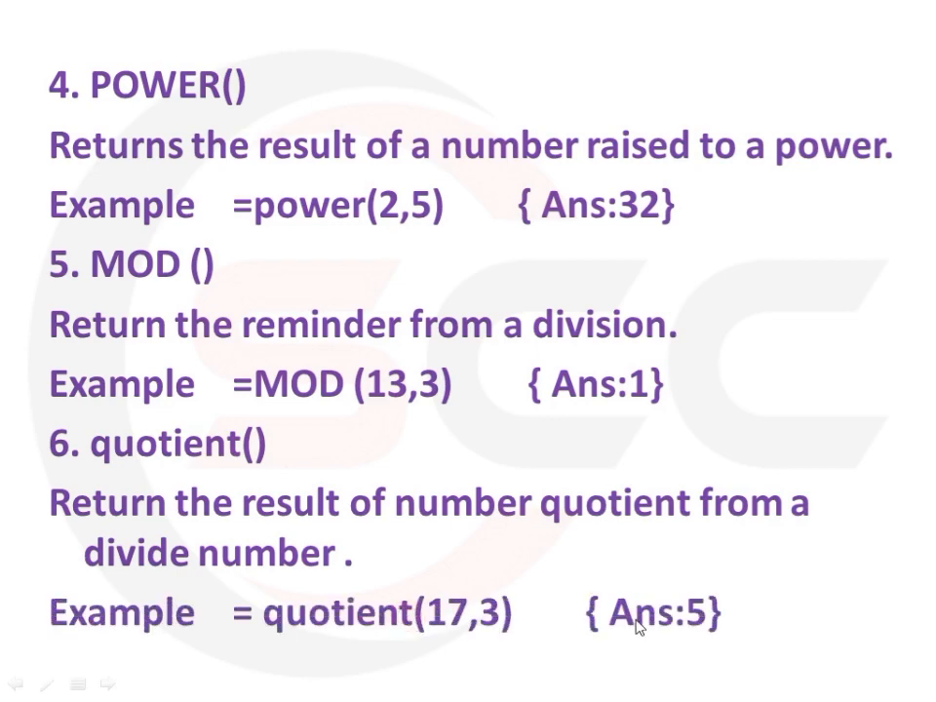
# Step: Switch back to the LibreOffice Calc sheet and enter the base numbers 54, 767, 23, 87 and 89 in cells A12 to A16
pyautogui.hotkey('alt', 'Tab')
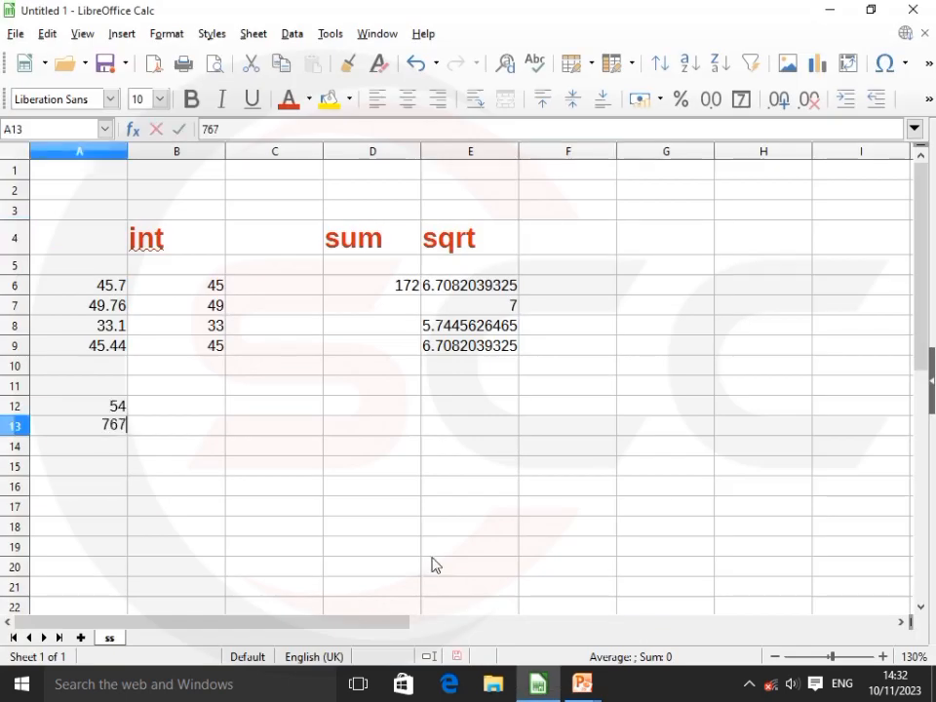
pyautogui.press('Return')
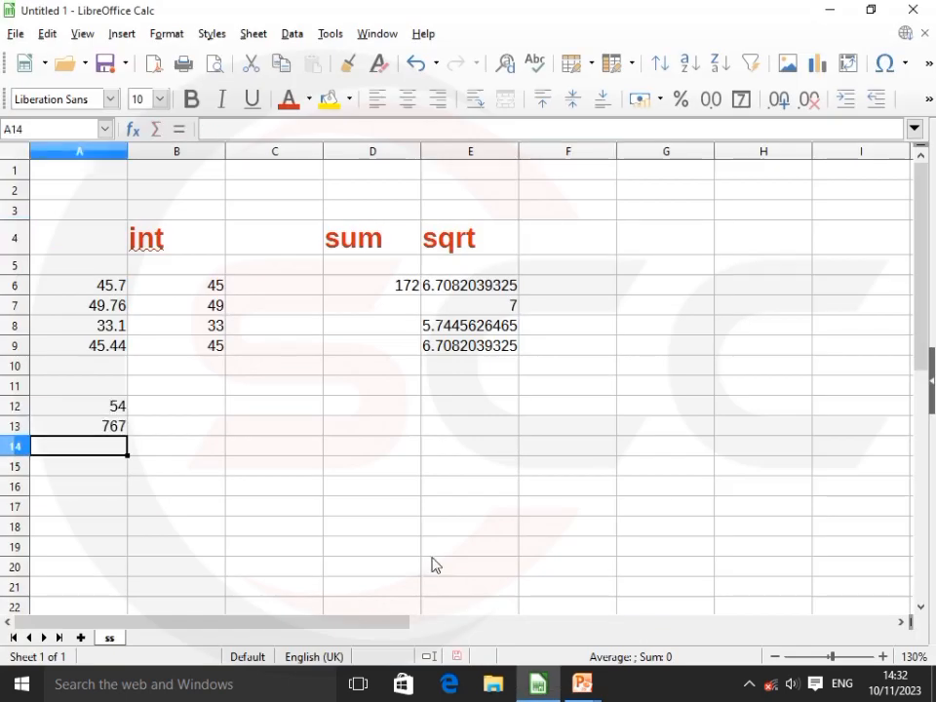
pyautogui.write('23')
pyautogui.press('Return')
pyautogui.write('87')
pyautogui.press('Return')
pyautogui.write('89')
pyautogui.press('Return')
# Step: Enter the exponents 2, 3, 4, 5 and 3 in cells B12 to B16, beside the base numbers
pyautogui.press('Right')
pyautogui.press('Up')
pyautogui.press('Up')
pyautogui.press('Up')
pyautogui.press('Up')
pyautogui.press('Up')
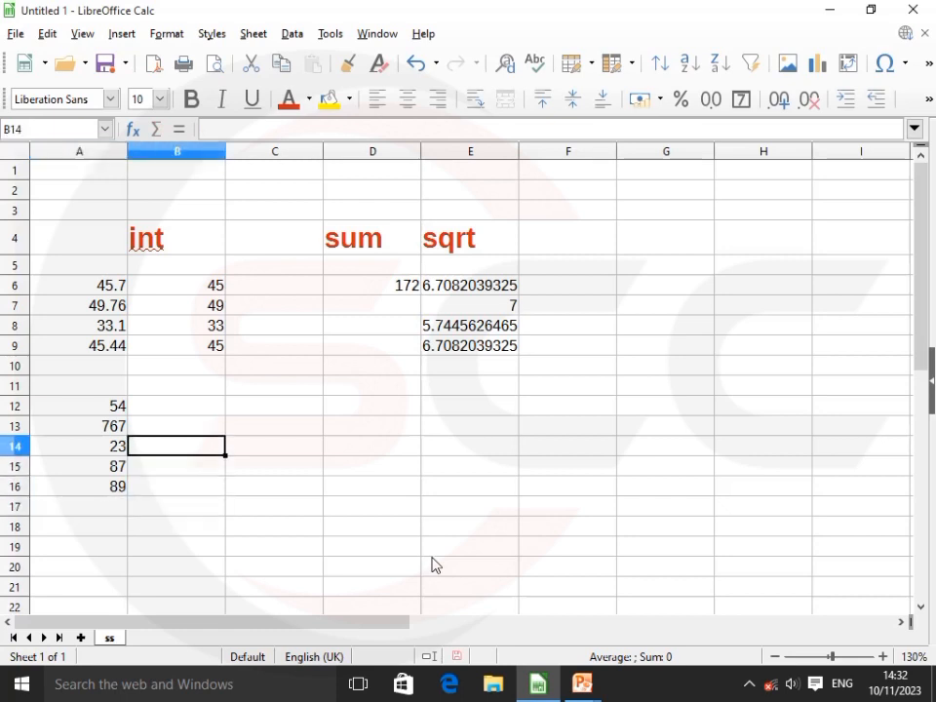
pyautogui.write('2')
pyautogui.press('Return')
pyautogui.write('3')
pyautogui.press('Return')
pyautogui.write('4')
pyautogui.press('Return')
pyautogui.write('5')
pyautogui.press('Return')
pyautogui.write('3')
pyautogui.press('Return')
pyautogui.write('4')
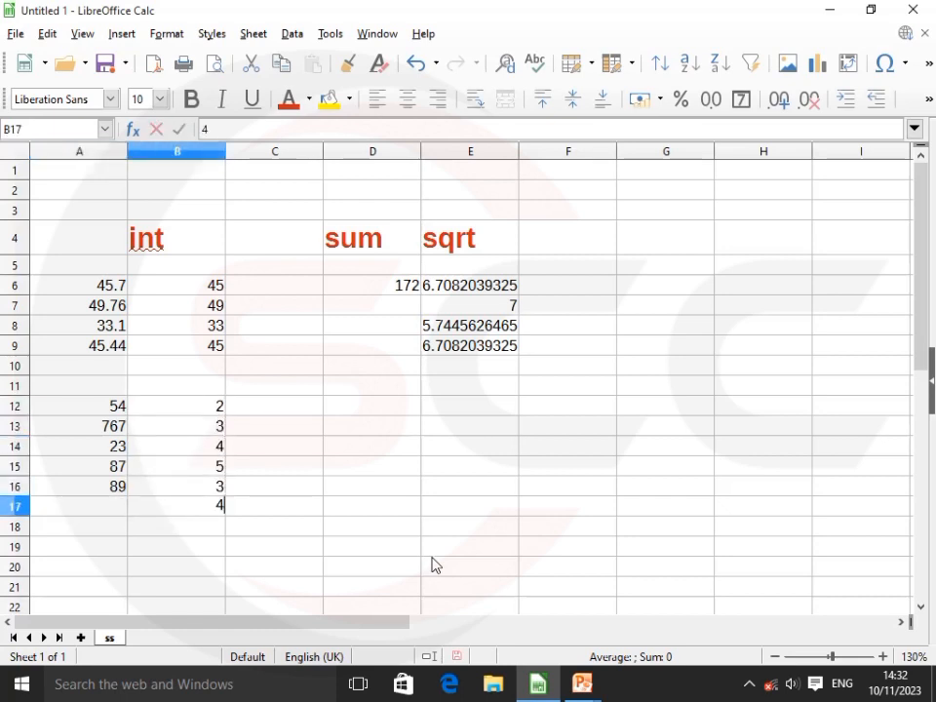
pyautogui.press('Escape')
pyautogui.press('Return')
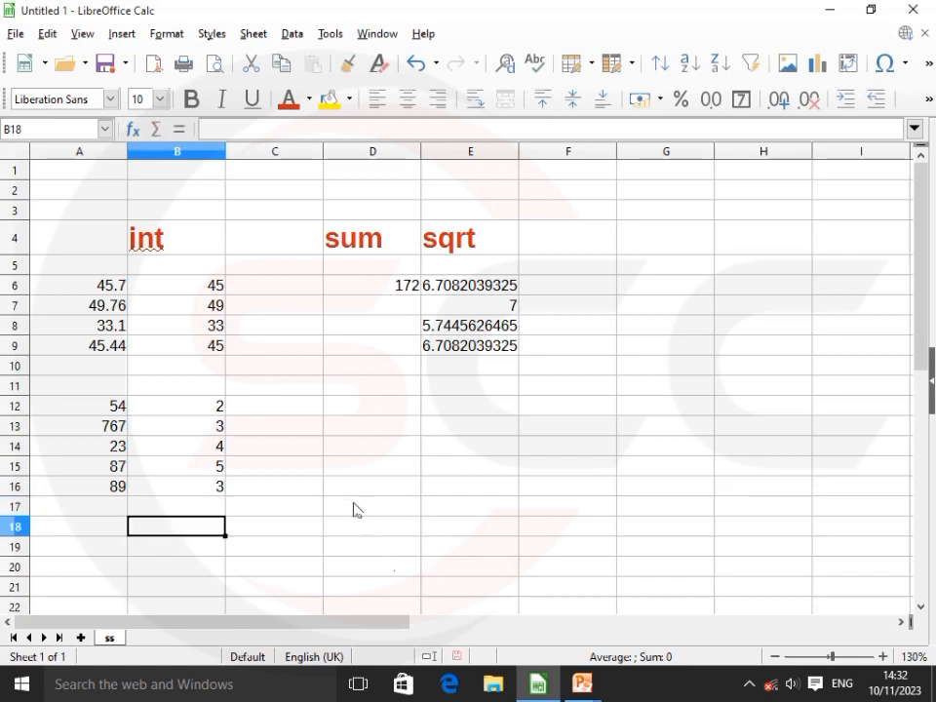
# Step: Enter the heading "power" in cell C11 and clone the formatting of the "int" heading in B4 onto it
pyautogui.click(289, 385)
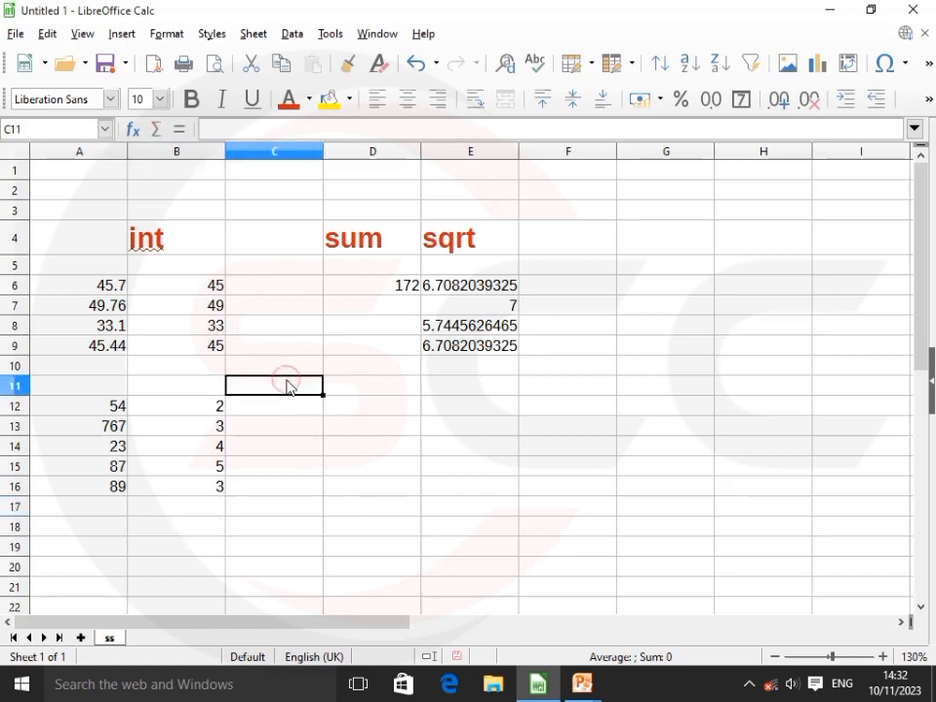
pyautogui.write('power')
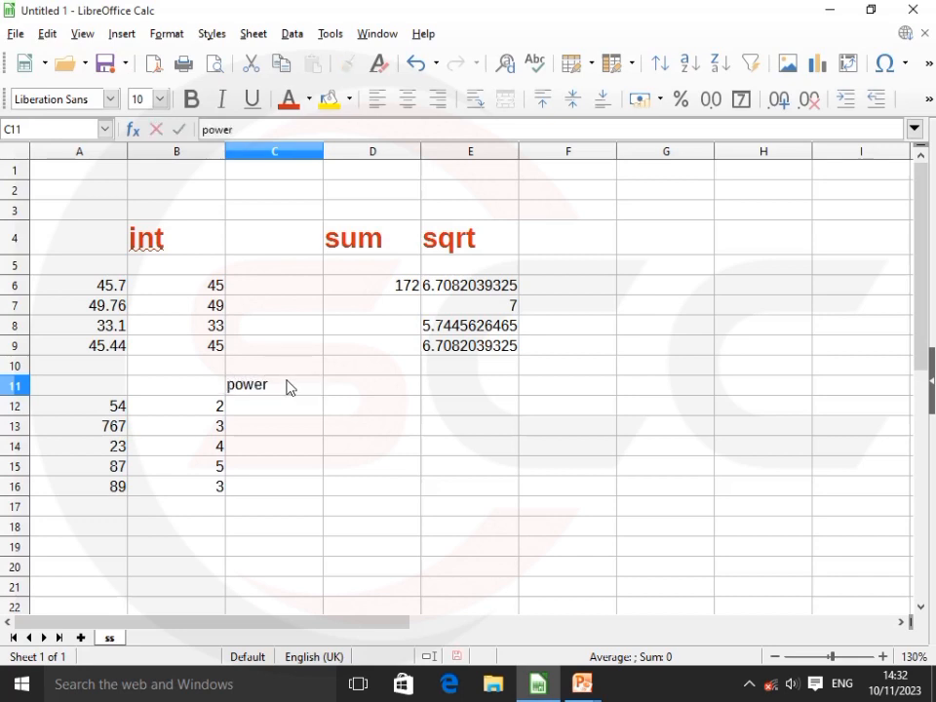
pyautogui.press('Return')
pyautogui.click(279, 385)
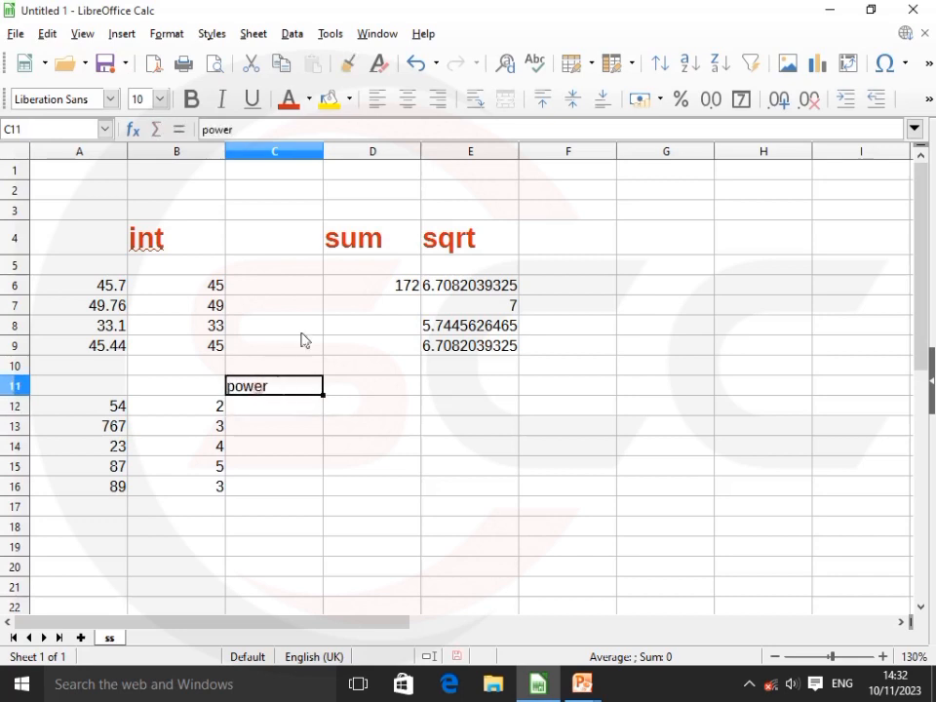
pyautogui.click(184, 246)
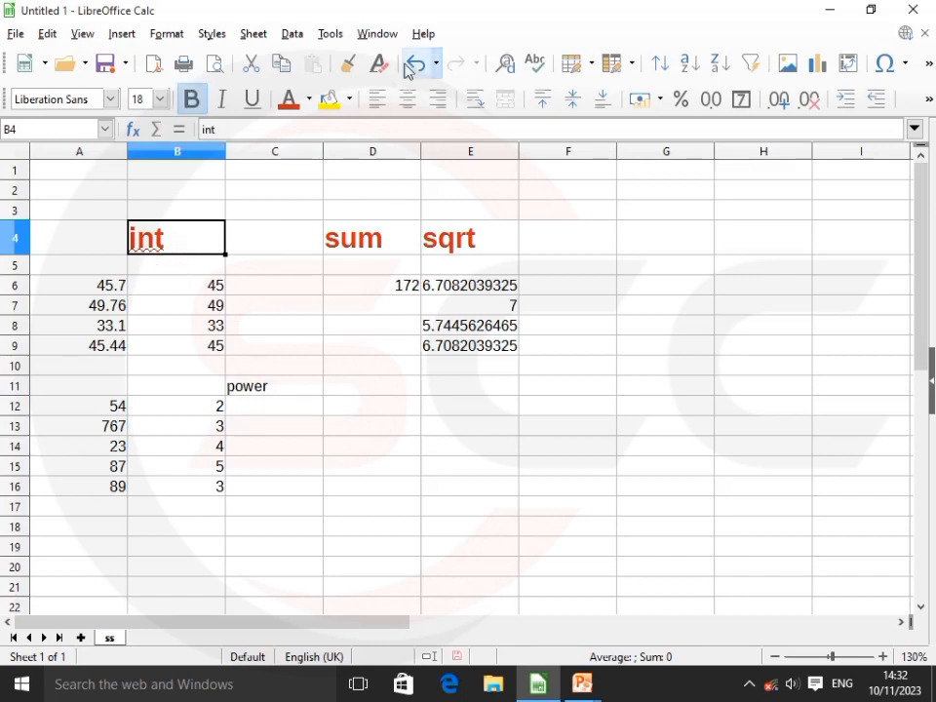
pyautogui.click(359, 64)
pyautogui.click(262, 381)
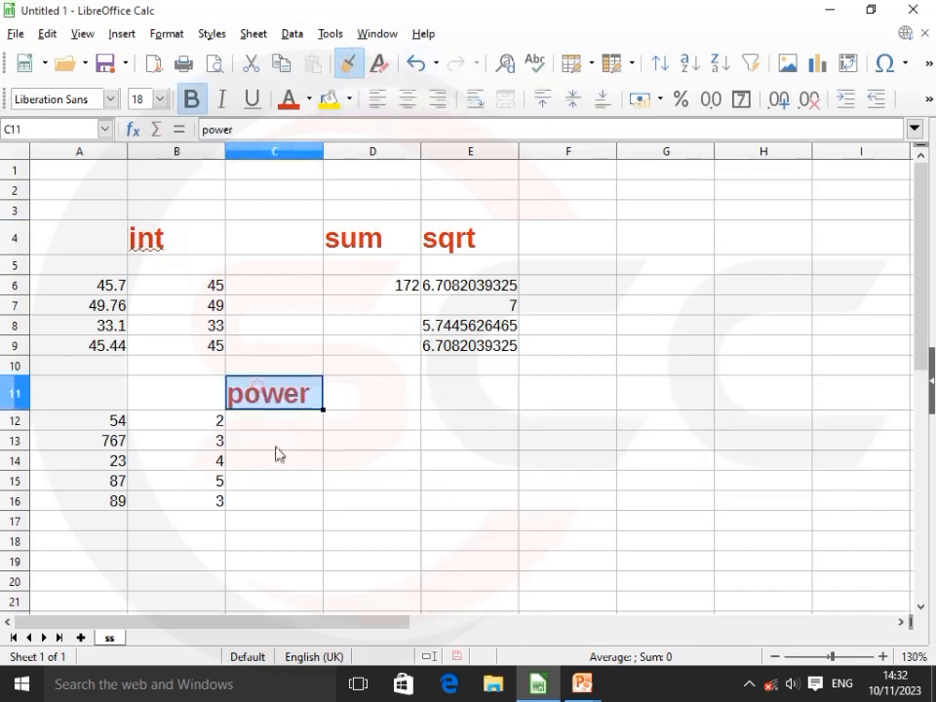
# Step: Enter the formula =POWER(A12,B12) in cell C12 under the "power" heading
pyautogui.click(261, 426)
pyautogui.write('=')
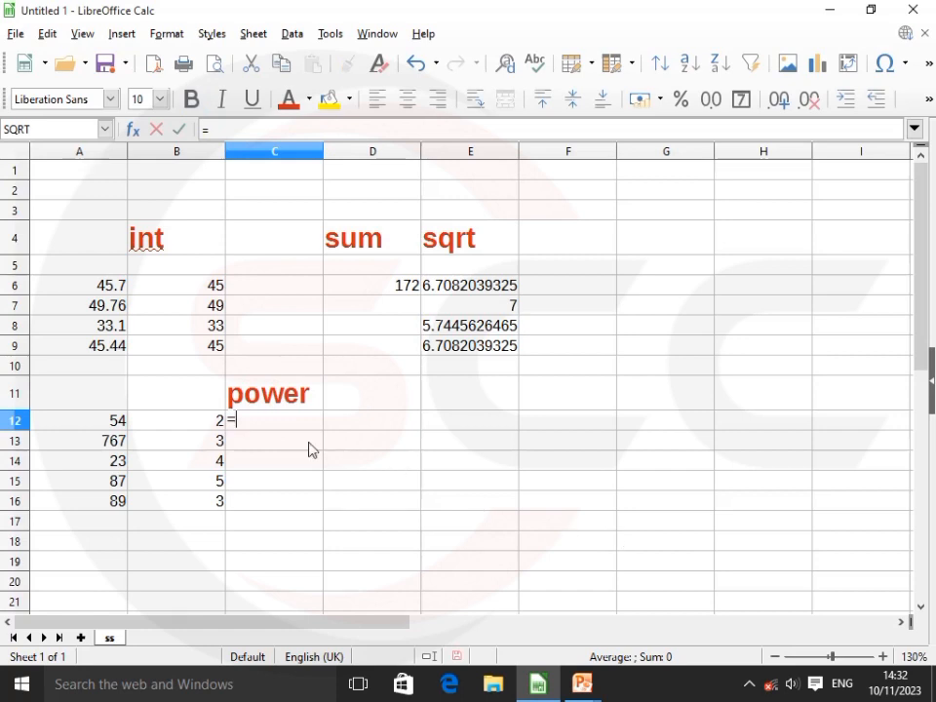
pyautogui.write('p')
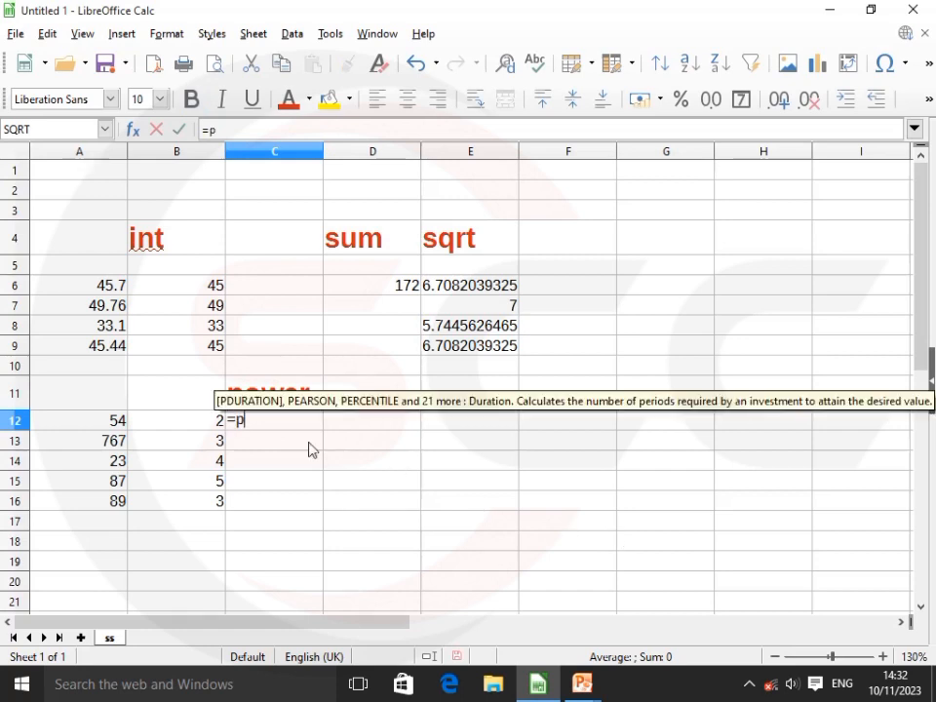
pyautogui.write('owe')
pyautogui.press('Return')
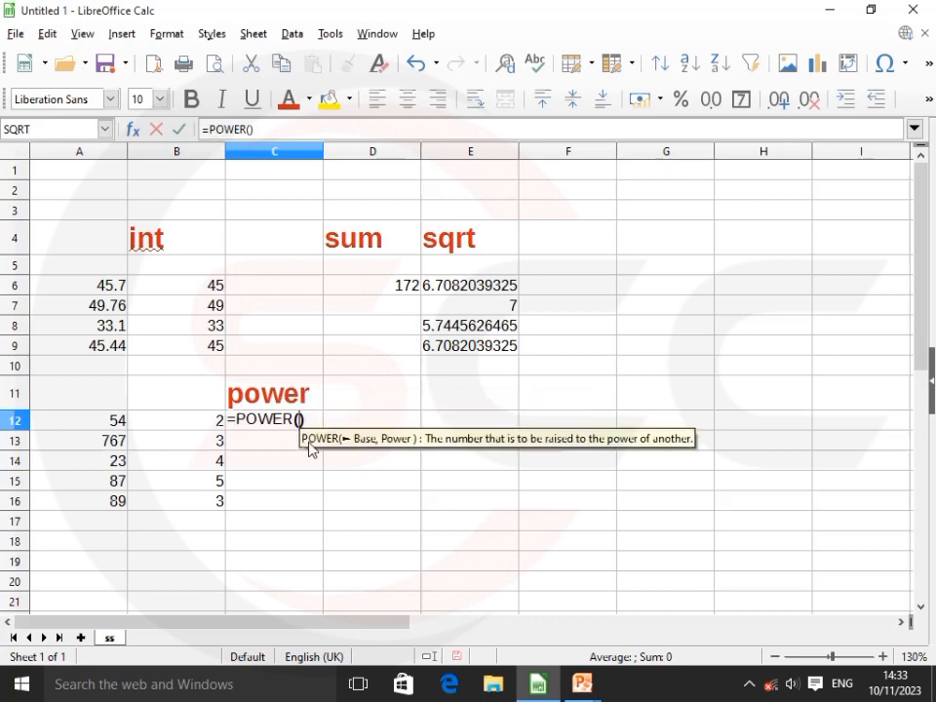
pyautogui.click(107, 428)
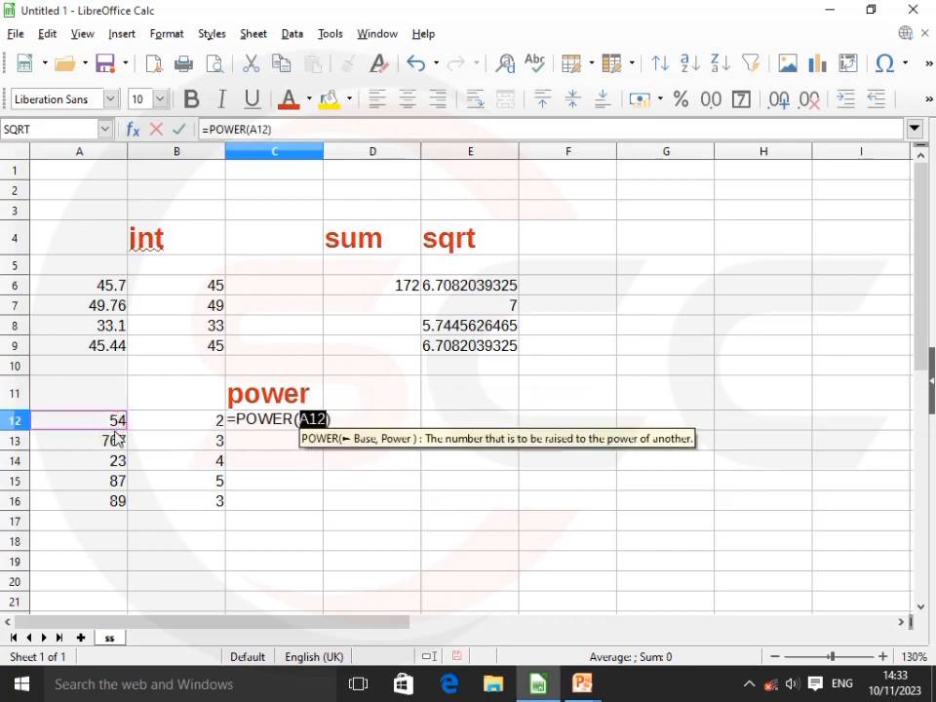
pyautogui.write(',')
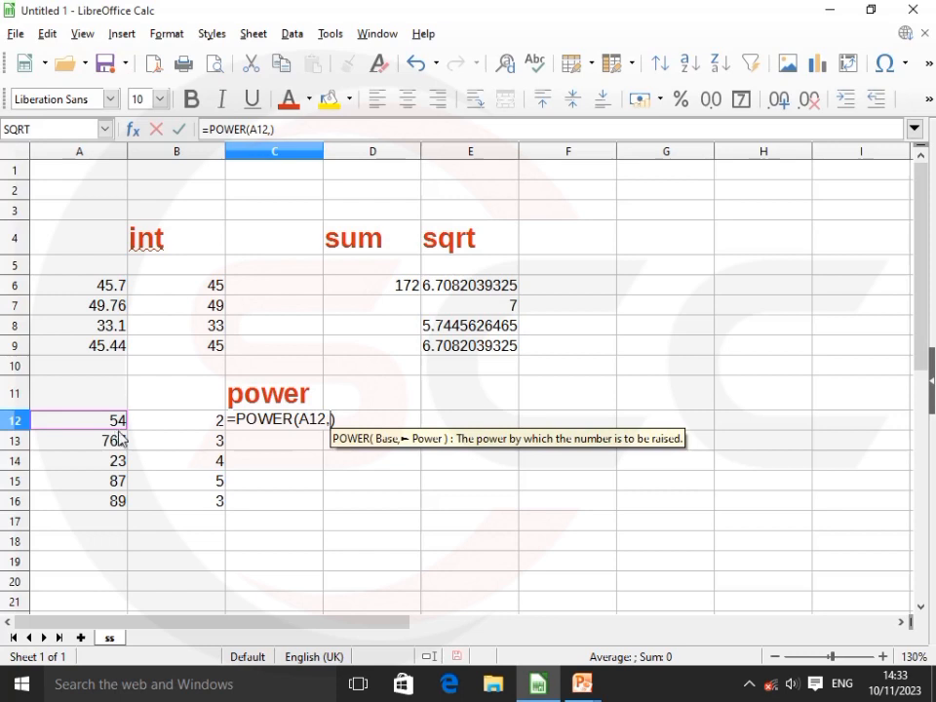
pyautogui.click(204, 427)
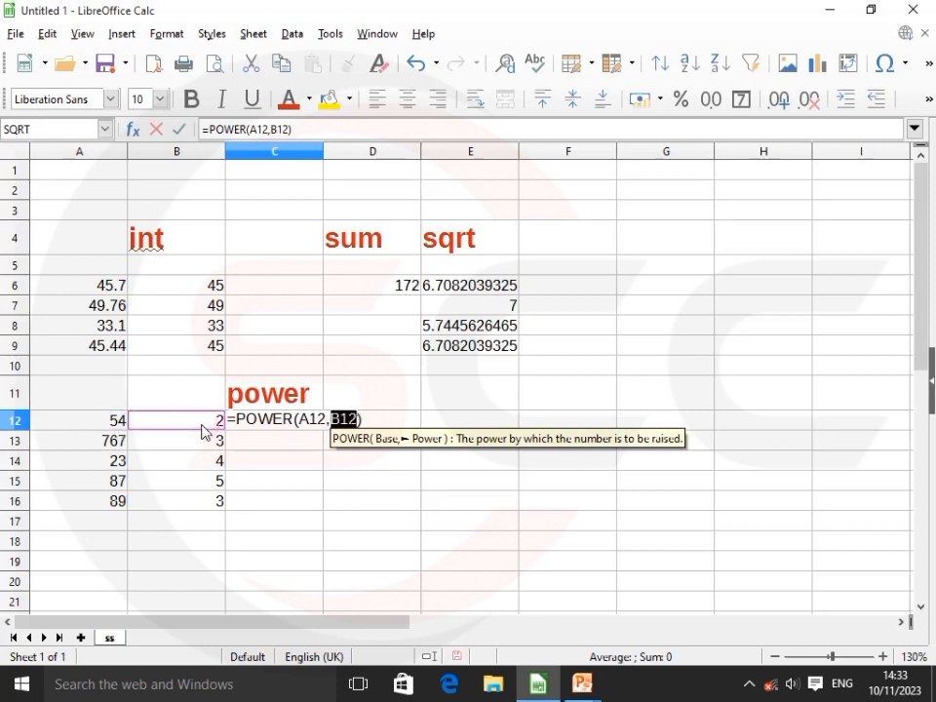
pyautogui.press('Return')
# Step: Fill the POWER formula from cell C12 down through C16
pyautogui.click(263, 422)
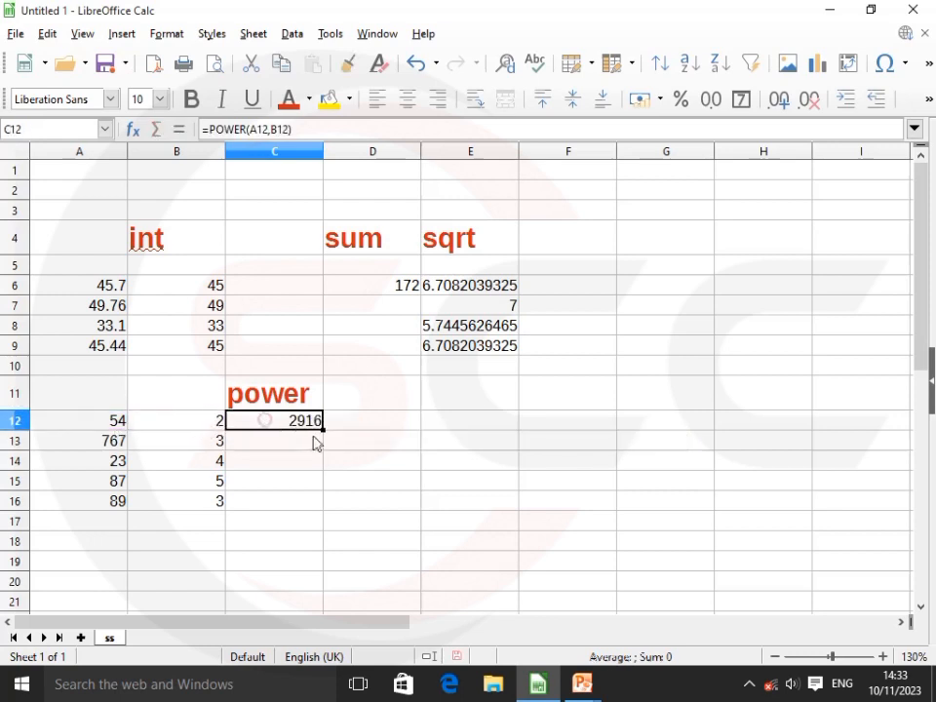
pyautogui.moveTo(321, 431); pyautogui.dragTo(321, 507)
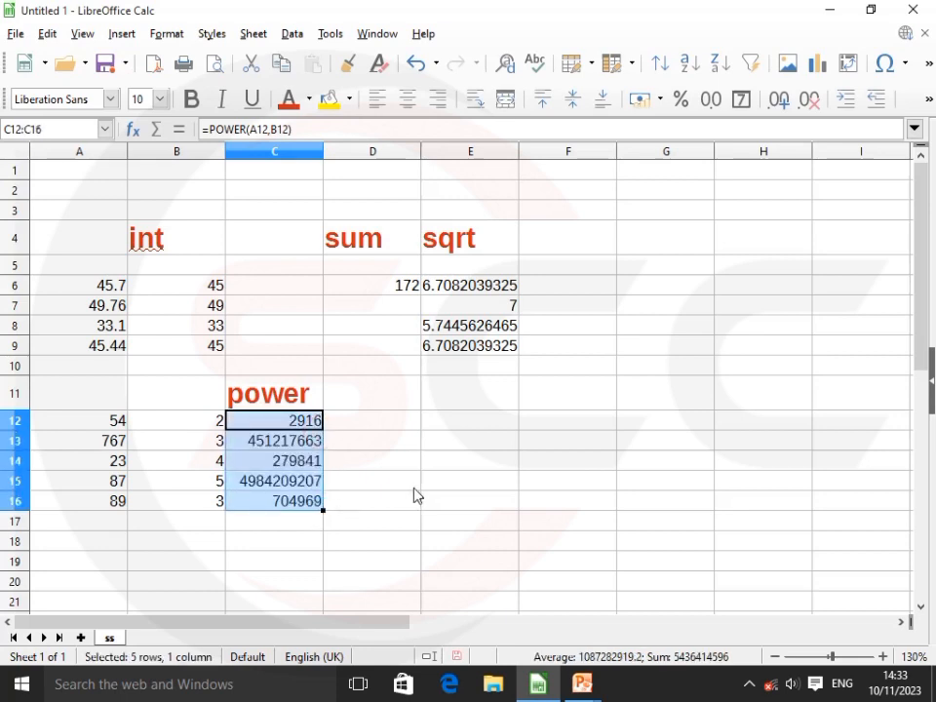
pyautogui.click(410, 481)
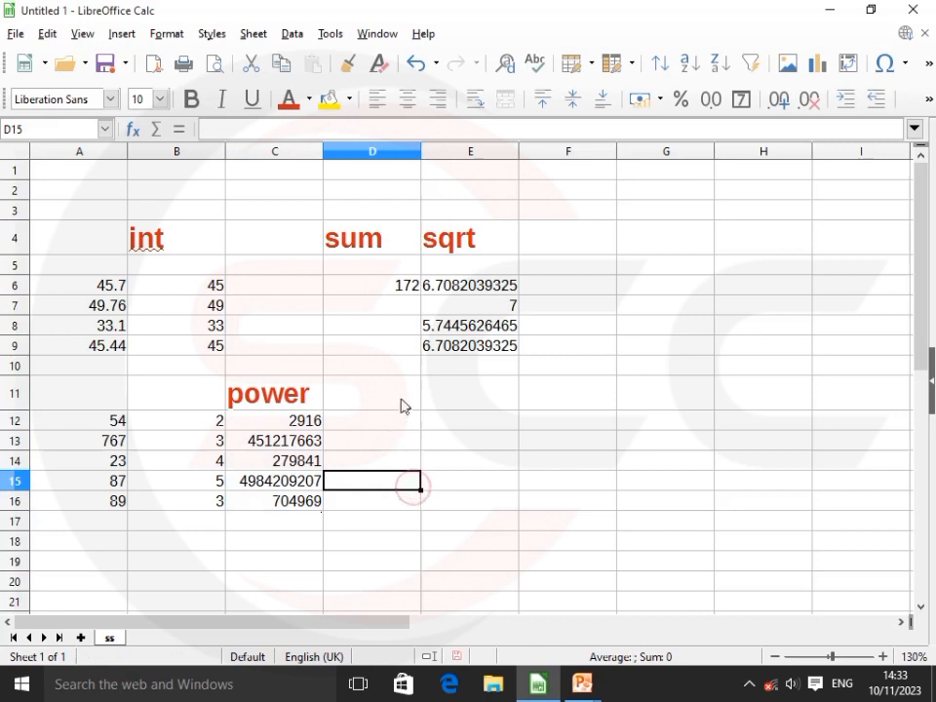
# Step: Enter the heading "mod" in cell D11 and clone the formatting of the "power" heading in C11 onto it
pyautogui.click(403, 396)
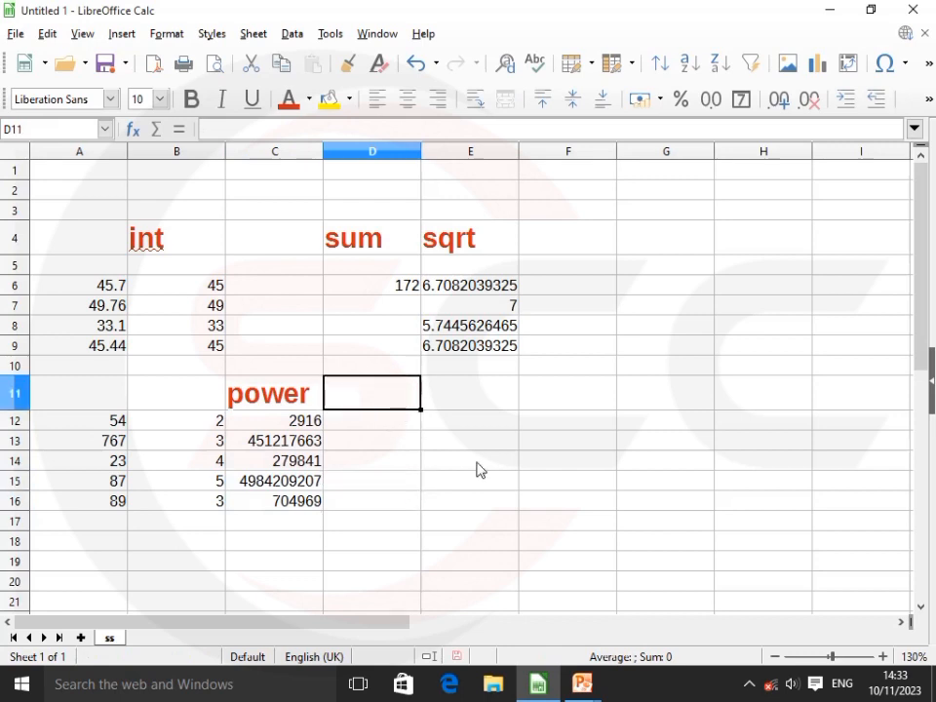
pyautogui.write('mod')
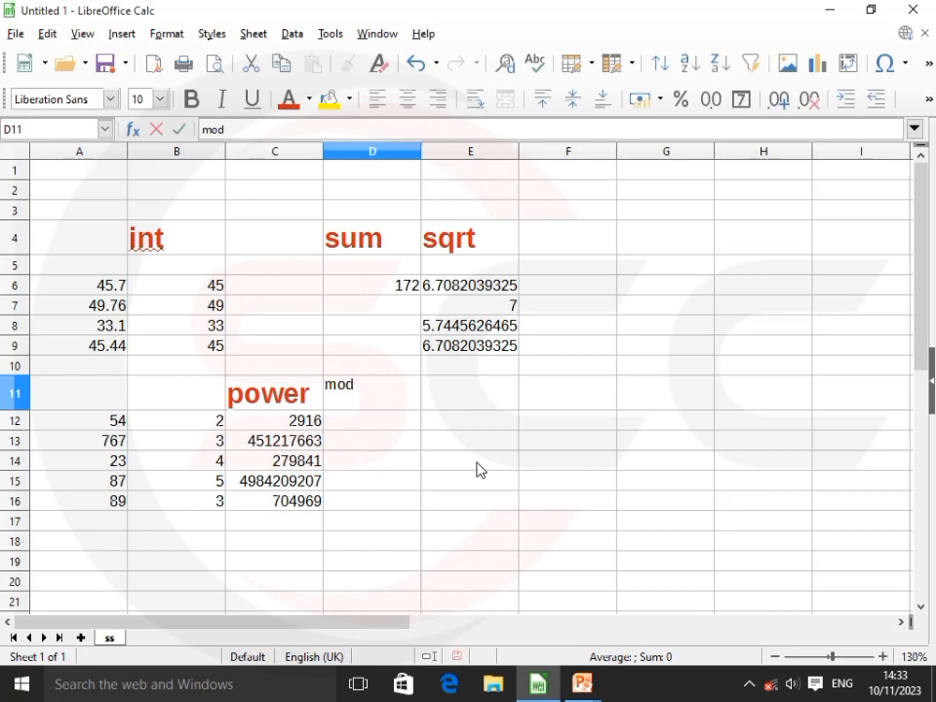
pyautogui.press('Return')
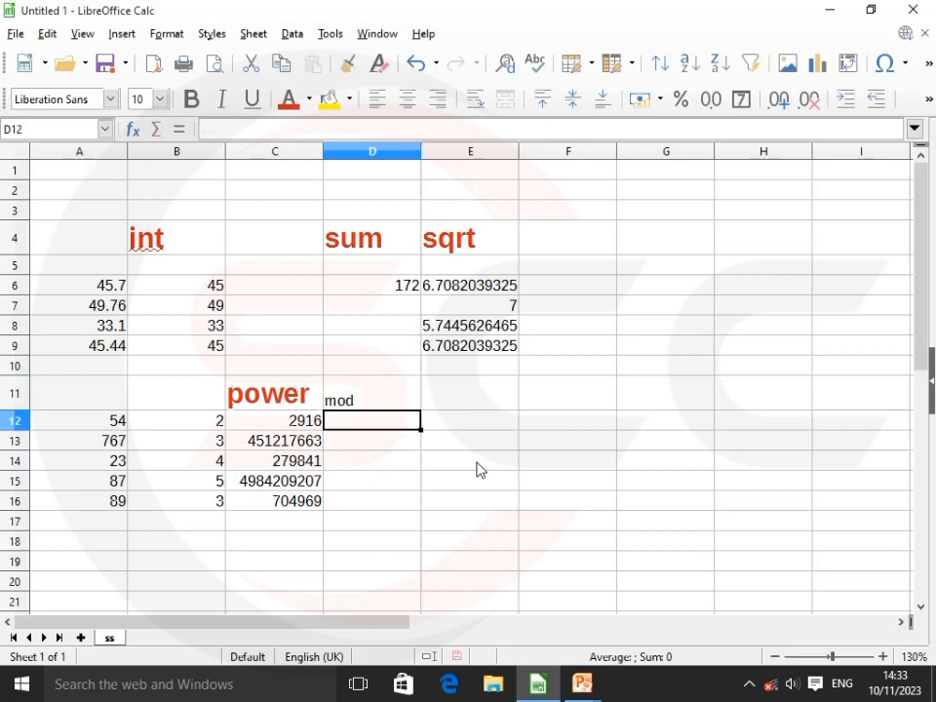
pyautogui.click(283, 395)
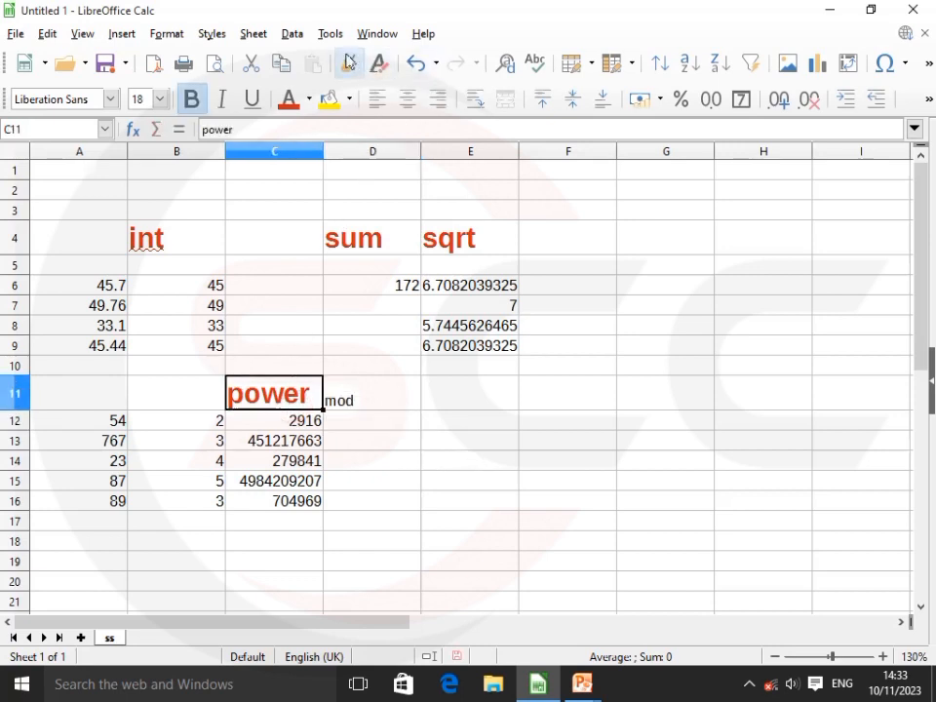
pyautogui.click(348, 62)
pyautogui.click(345, 397)
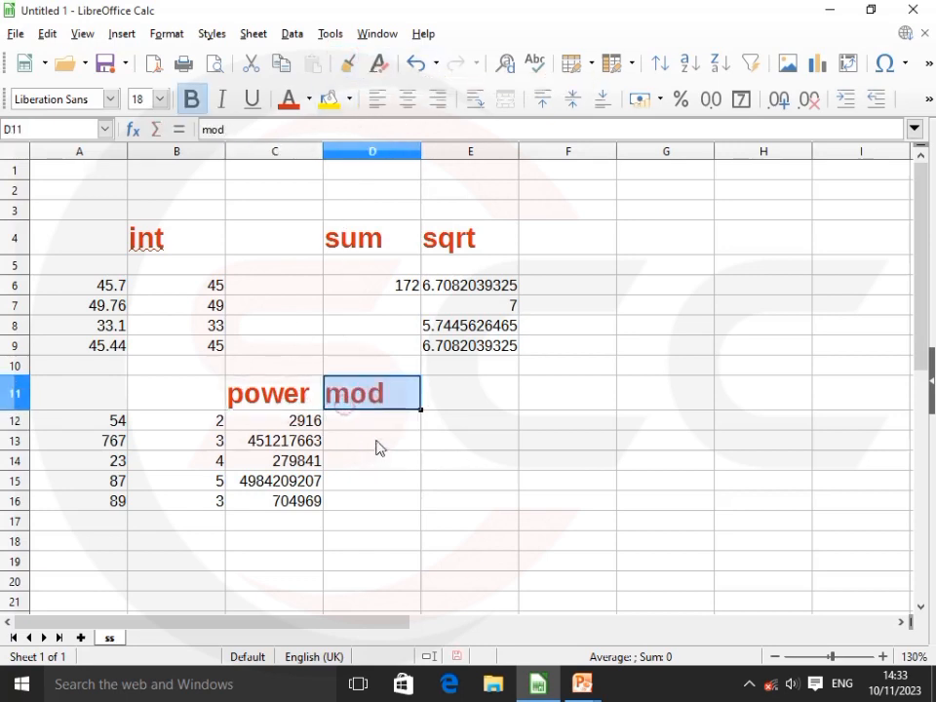
# Step: Enter the formula =MOD(A12,B12) in cell D12 under the "mod" heading
pyautogui.click(377, 428)
pyautogui.doubleClick(378, 430)
pyautogui.write('=')
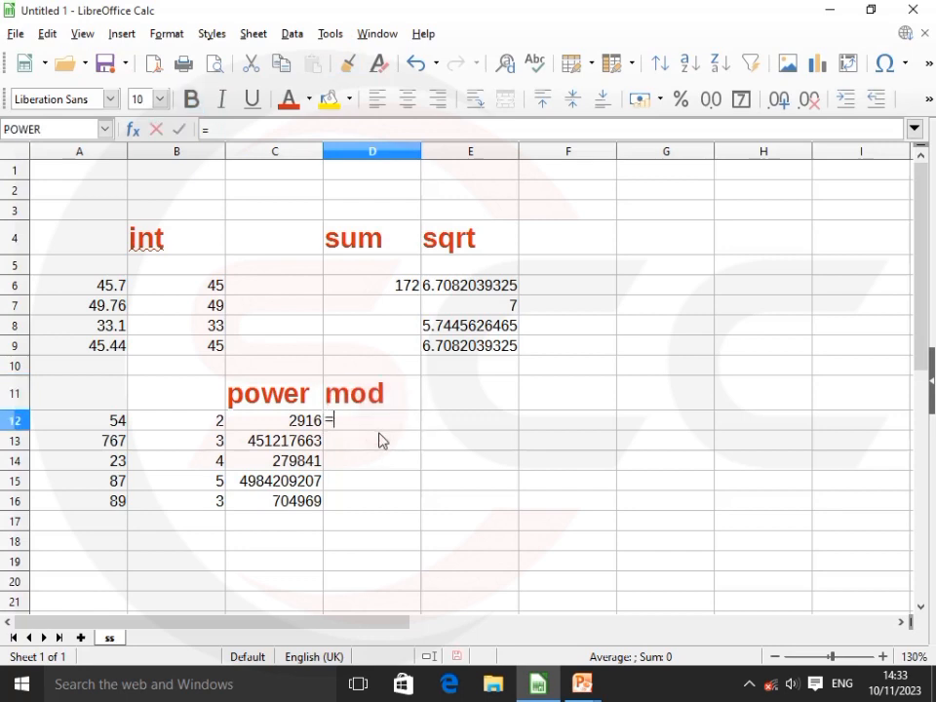
pyautogui.write('mod')
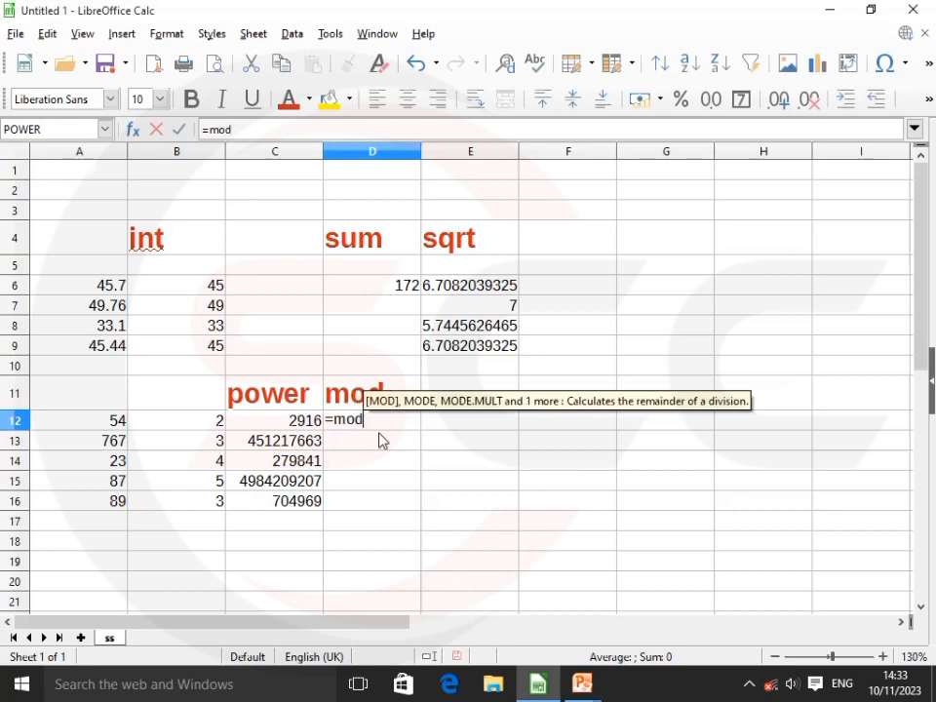
pyautogui.press('Return')
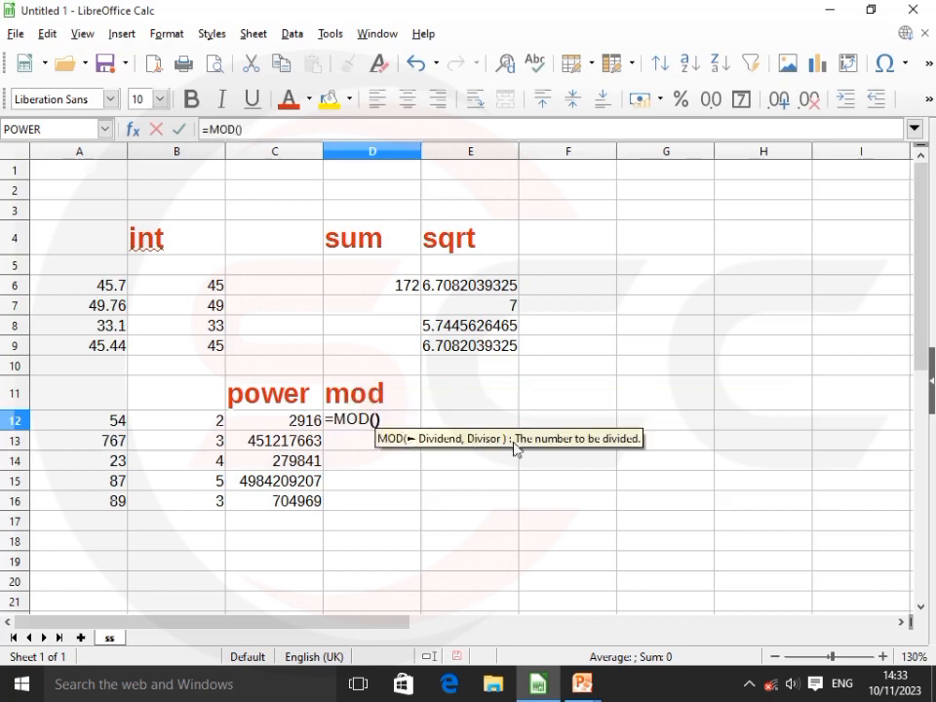
pyautogui.click(115, 421)
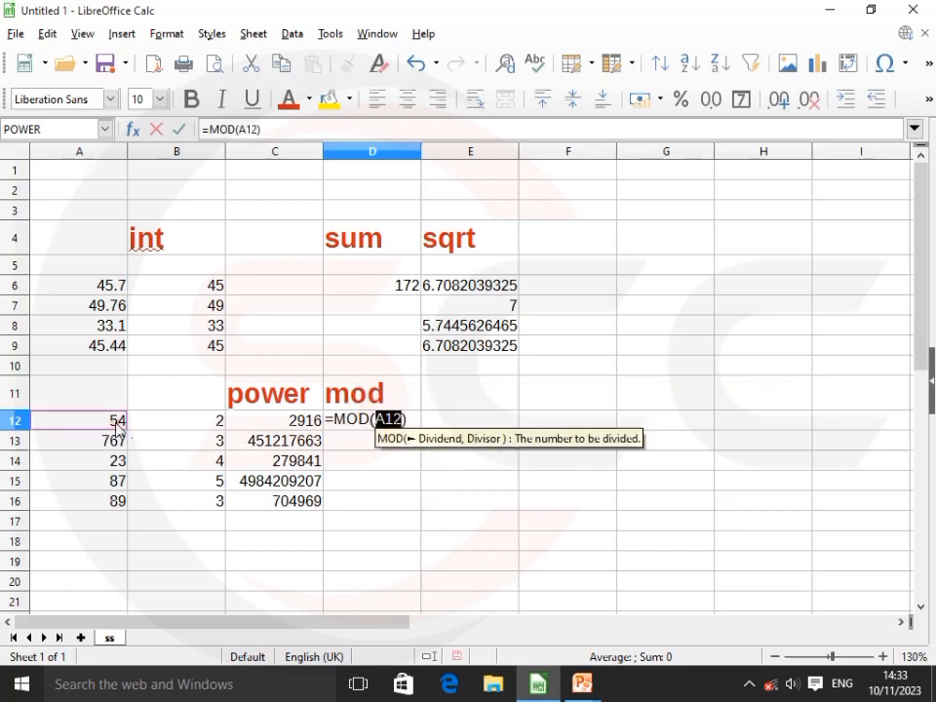
pyautogui.write(',')
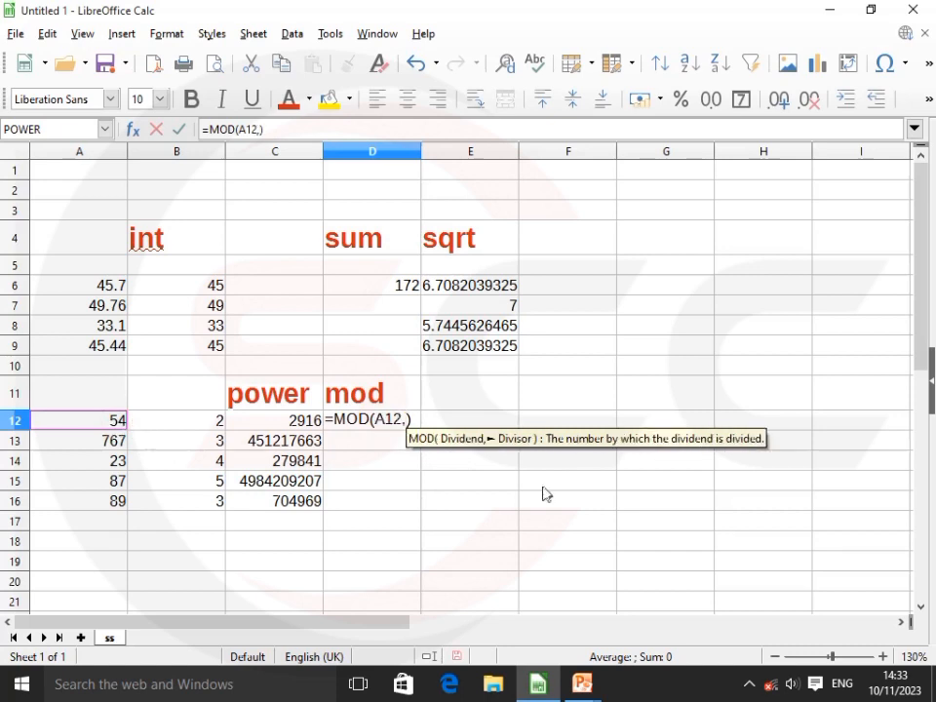
pyautogui.click(193, 425)
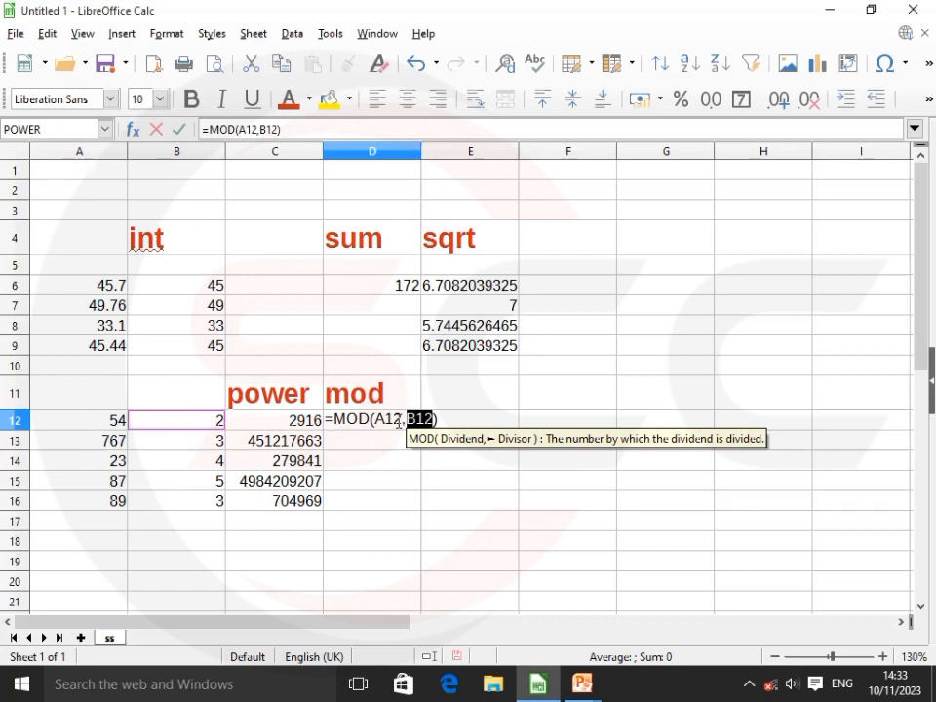
pyautogui.press('Return')
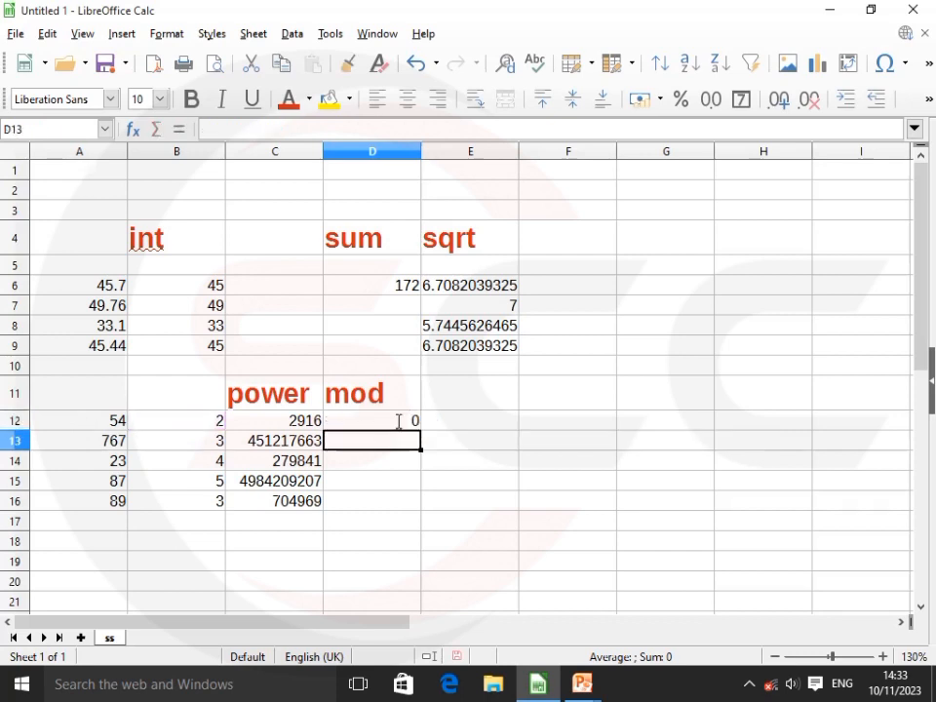
# Step: Fill the MOD formula from cell D12 down through D16
pyautogui.click(401, 425)
pyautogui.moveTo(420, 429); pyautogui.dragTo(420, 506)
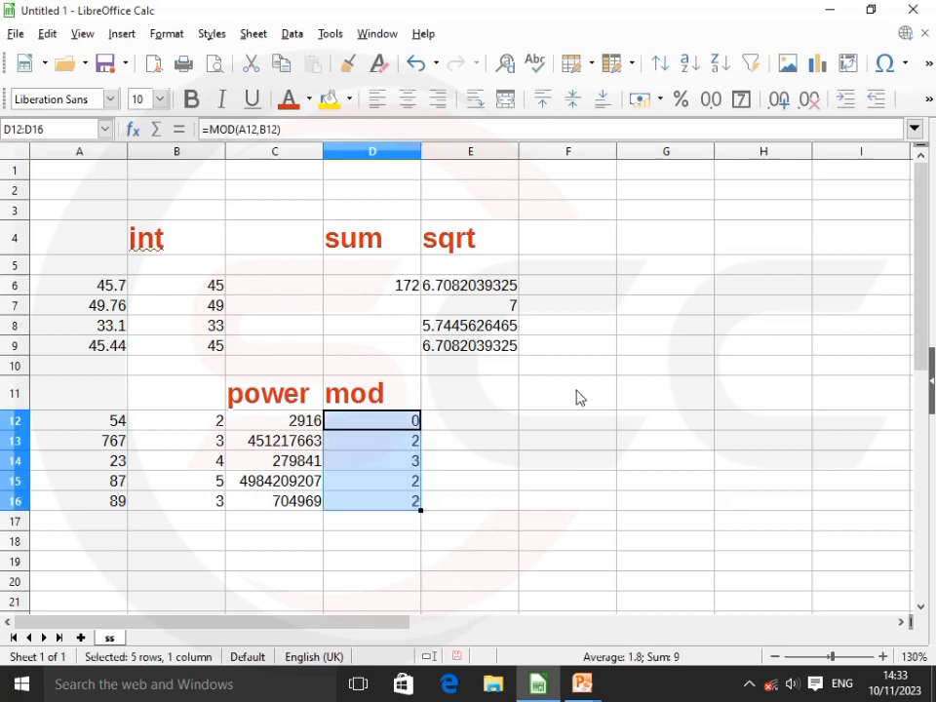
pyautogui.click(538, 461)
# Step: Enter the heading "quotient" in cell E11 and clone the formatting of the "mod" heading in D11 onto it
pyautogui.click(472, 394)
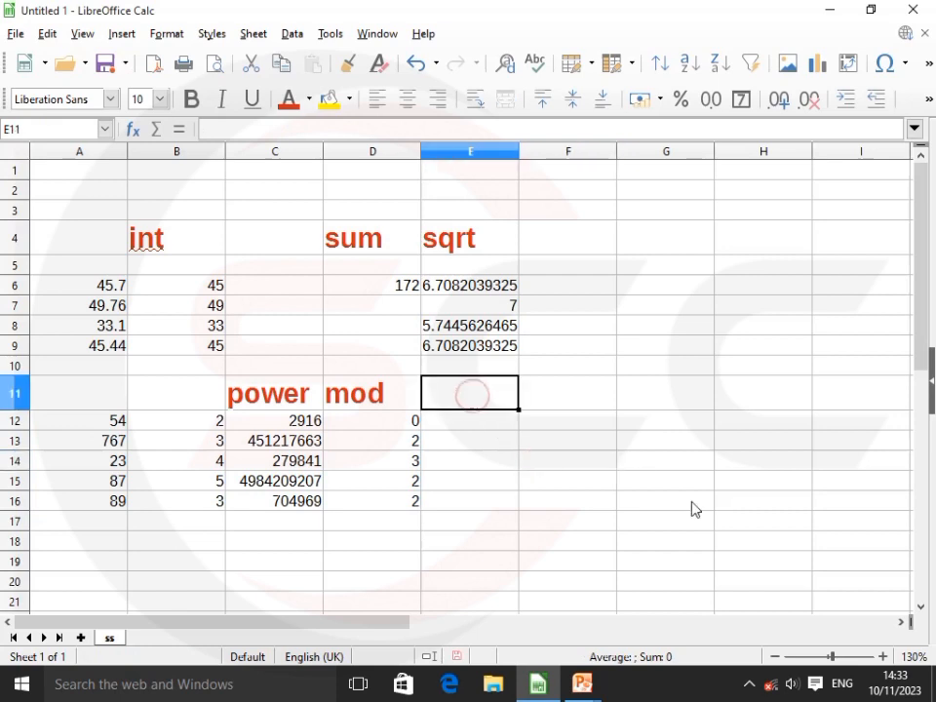
pyautogui.write('quotient')
pyautogui.press('Return')
pyautogui.click(367, 400)
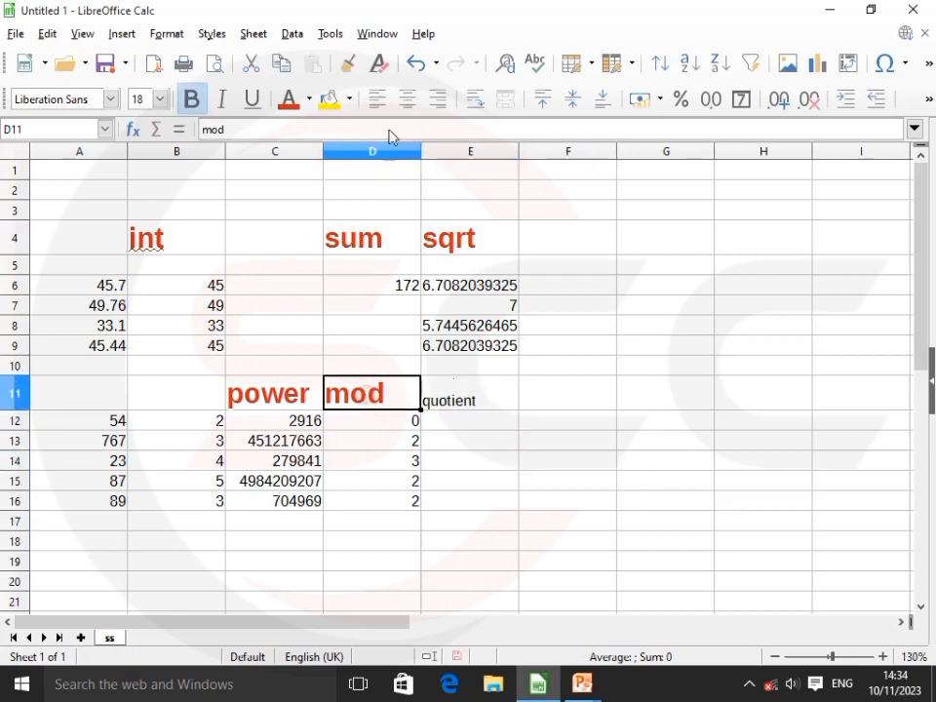
pyautogui.click(347, 63)
pyautogui.click(472, 397)
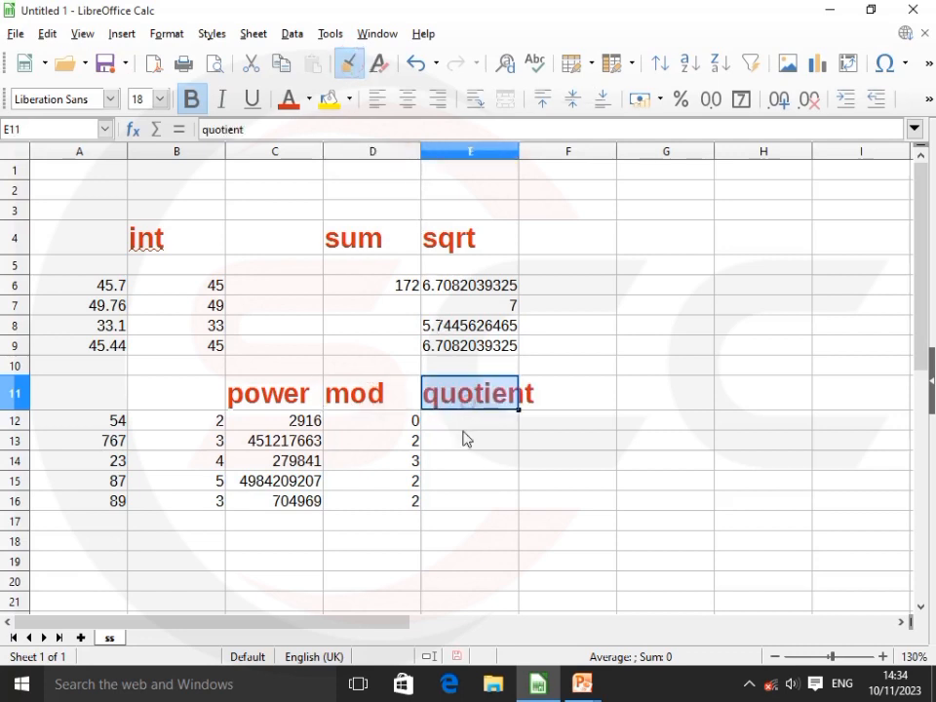
# Step: Enter the formula =QUOTIENT(A12,B12) in cell E12 under the "quotient" heading
pyautogui.click(464, 428)
pyautogui.write('=')
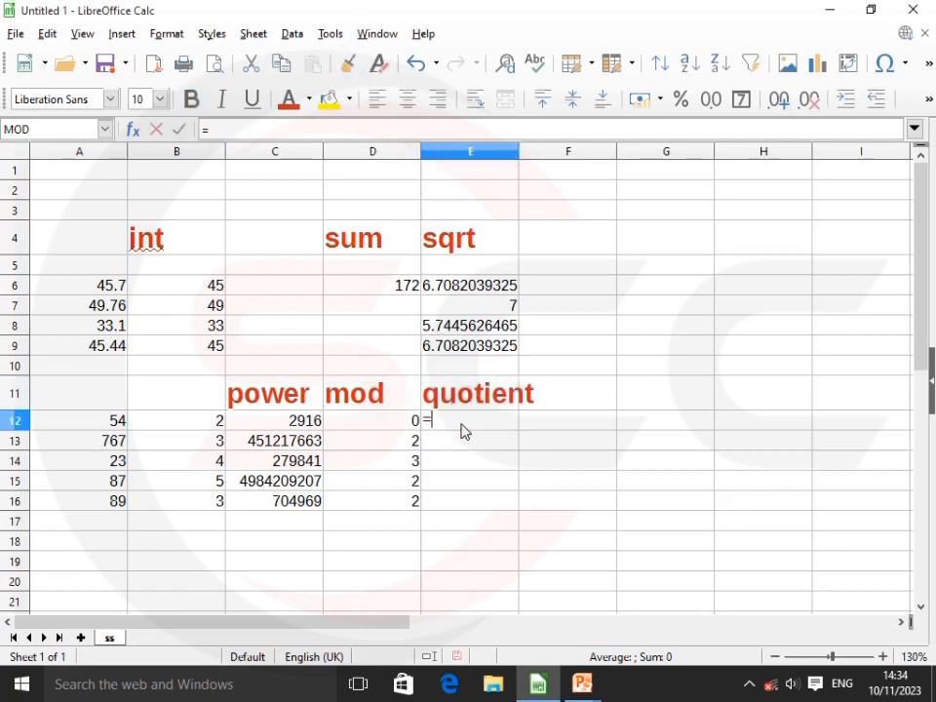
pyautogui.write('quo')
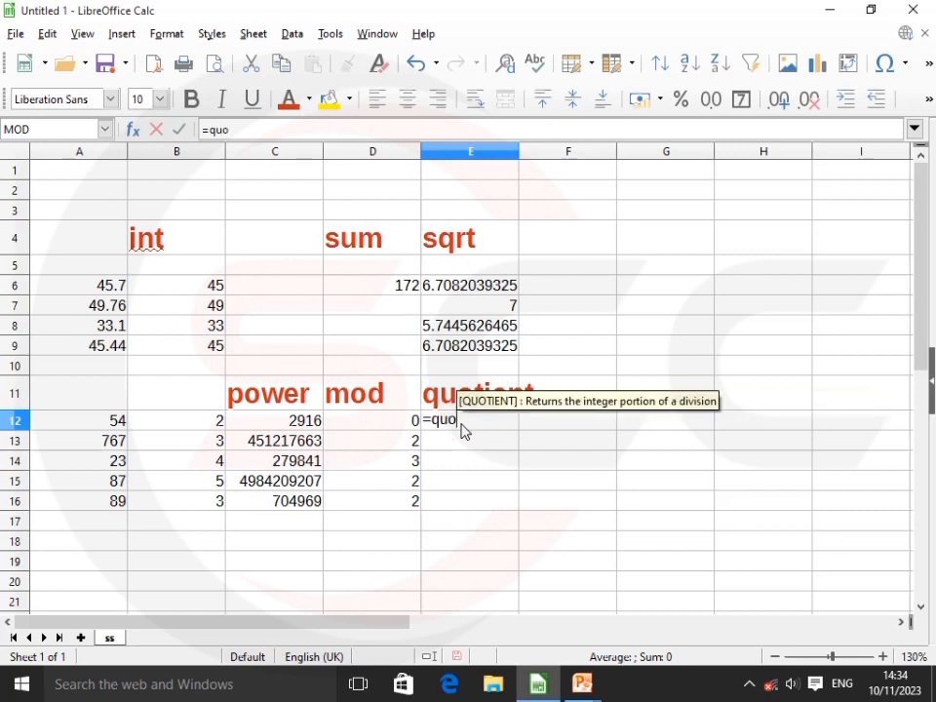
pyautogui.press('Return')
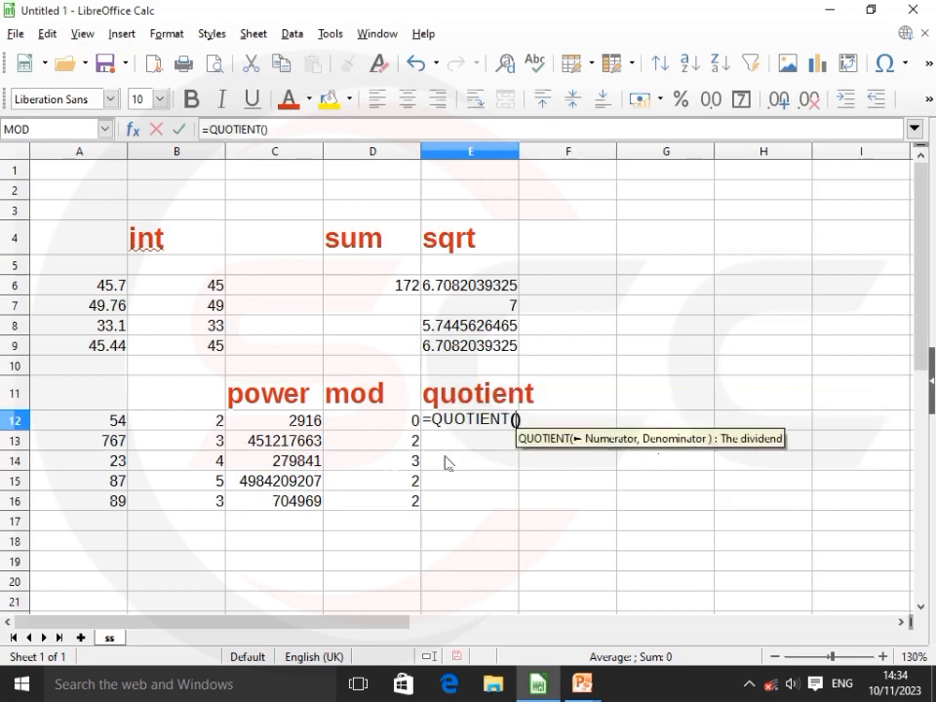
pyautogui.click(117, 426)
pyautogui.write(',')
pyautogui.click(160, 429)
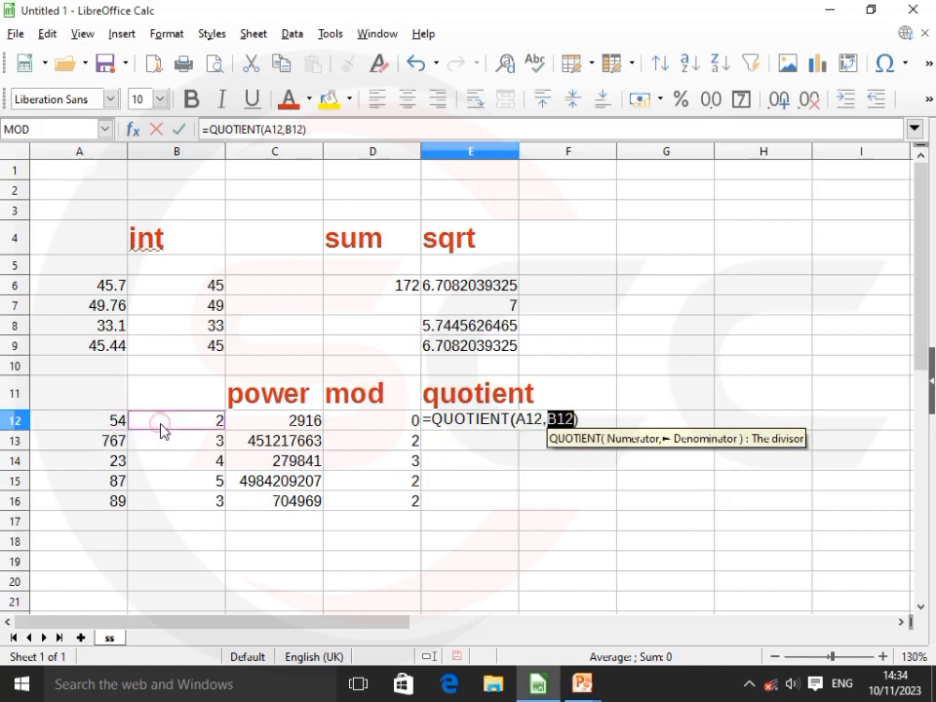
pyautogui.press('Return')
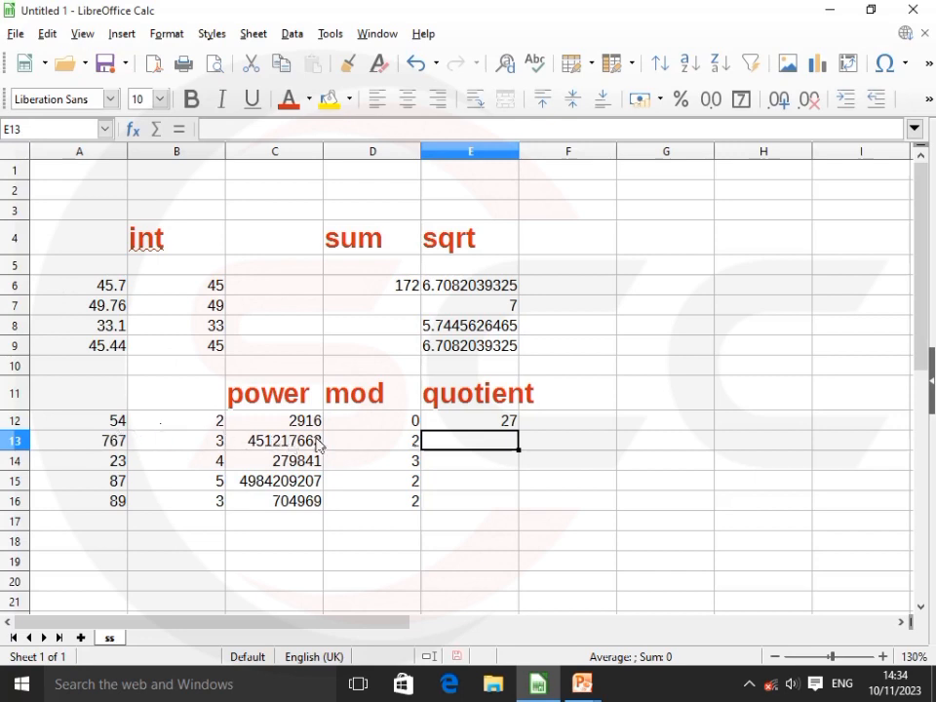
# Step: Fill the QUOTIENT formula from cell E12 down the column beside the number pairs
pyautogui.click(454, 423)
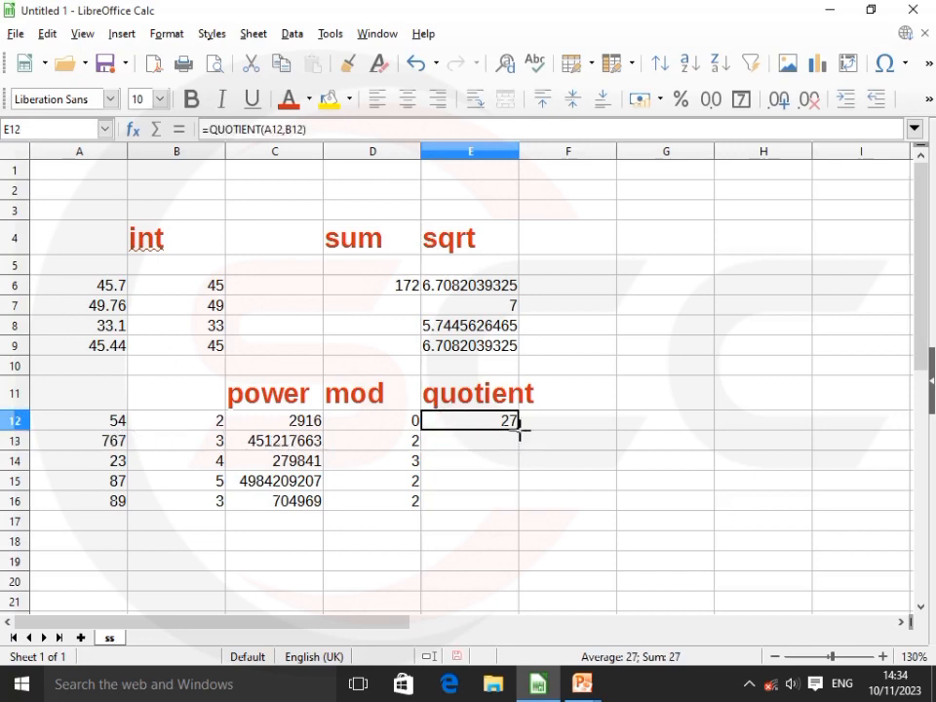